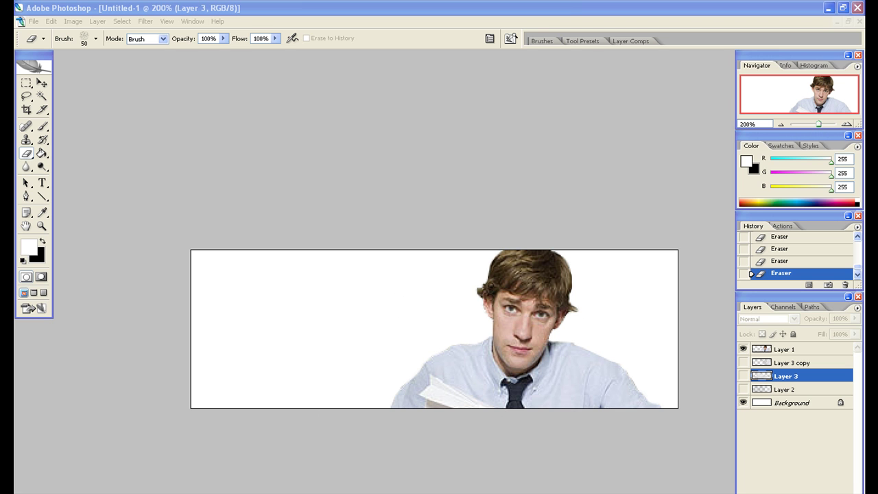
# - Switch to the browser and bring the office stock photo into the Photoshop banner document as a new layer
pyautogui.hotkey('alt', 'Tab')
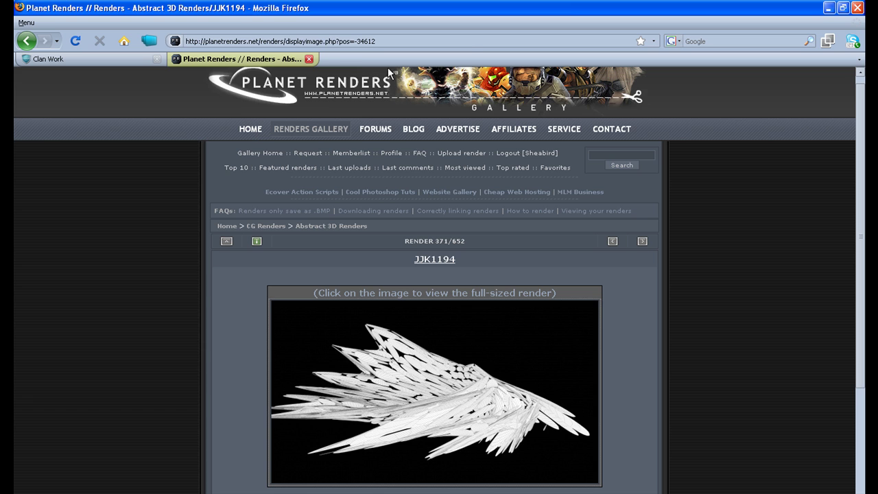
pyautogui.doubleClick(382, 63)
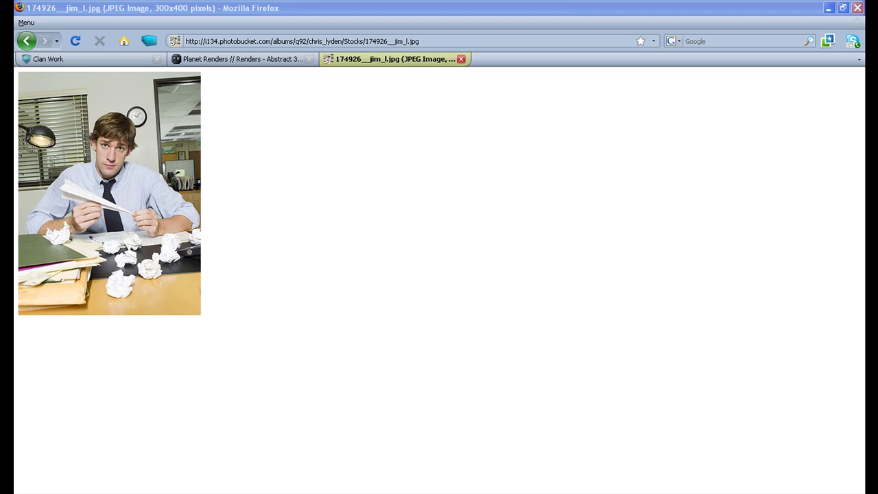
pyautogui.click(141, 192)
pyautogui.hotkey('alt', 'Tab')
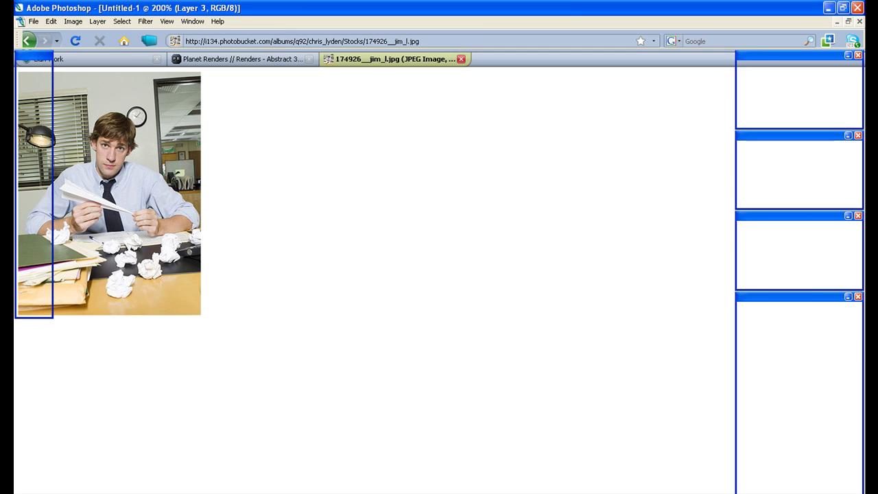
pyautogui.moveTo(543, 329); pyautogui.dragTo(294, 317)
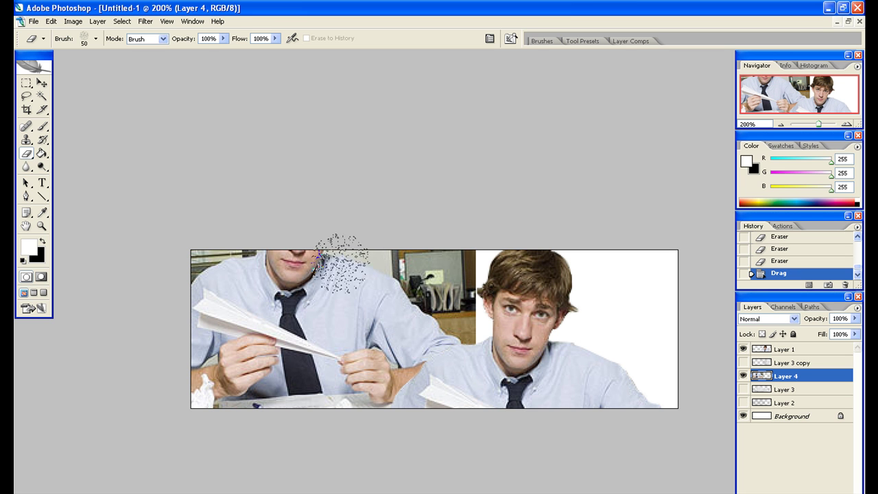
# - Move the imported photo so the man's head and shoulders sit inside the banner, and hide Layer 1
pyautogui.click(42, 82)
pyautogui.moveTo(334, 396); pyautogui.dragTo(369, 409)
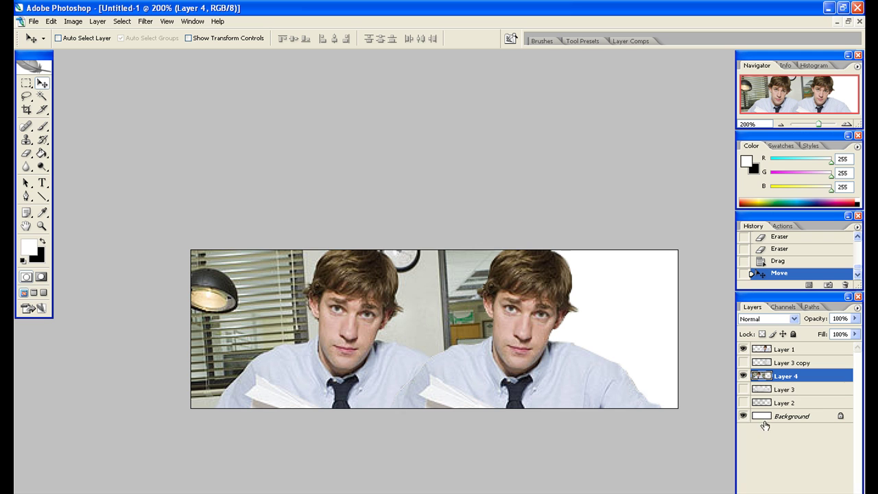
pyautogui.click(742, 350)
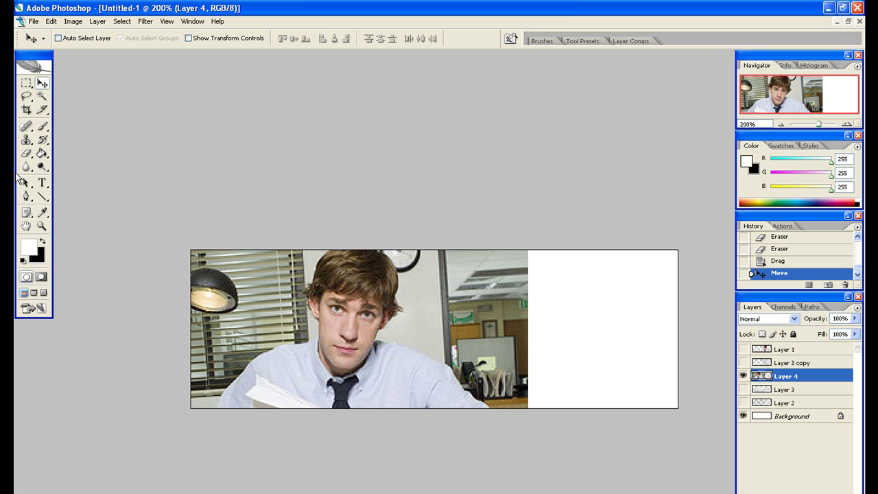
# - Start a Pen tool path at the lower end of the man's sleeve, on the lamp side of the photo
pyautogui.click(26, 197)
pyautogui.hotkey('ctrl', '+')
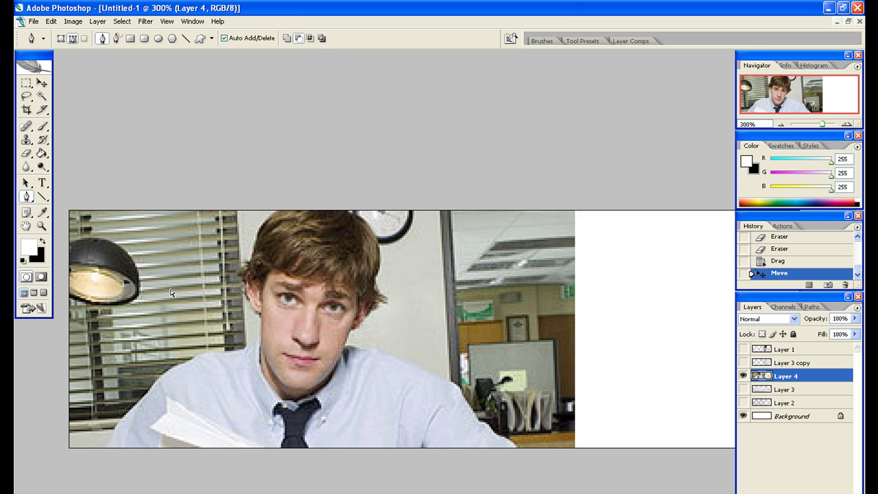
pyautogui.hotkey('ctrl', '+')
pyautogui.moveTo(242, 445); pyautogui.dragTo(306, 444)
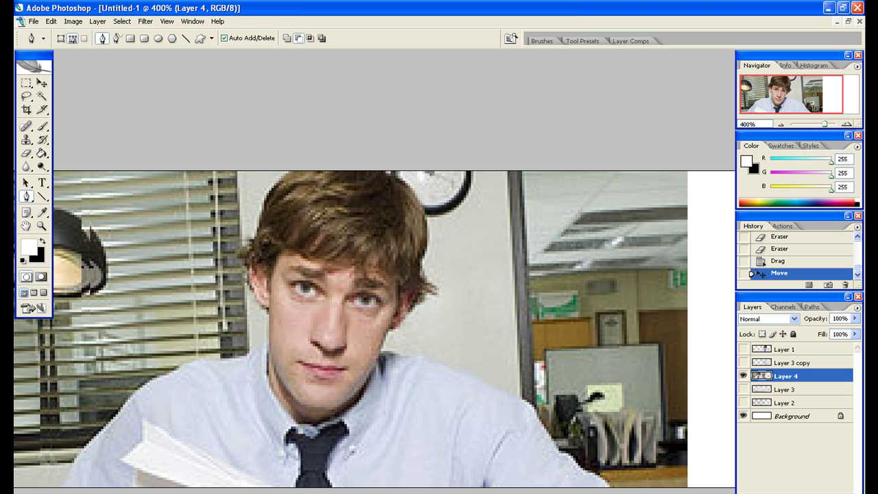
pyautogui.click(60, 488)
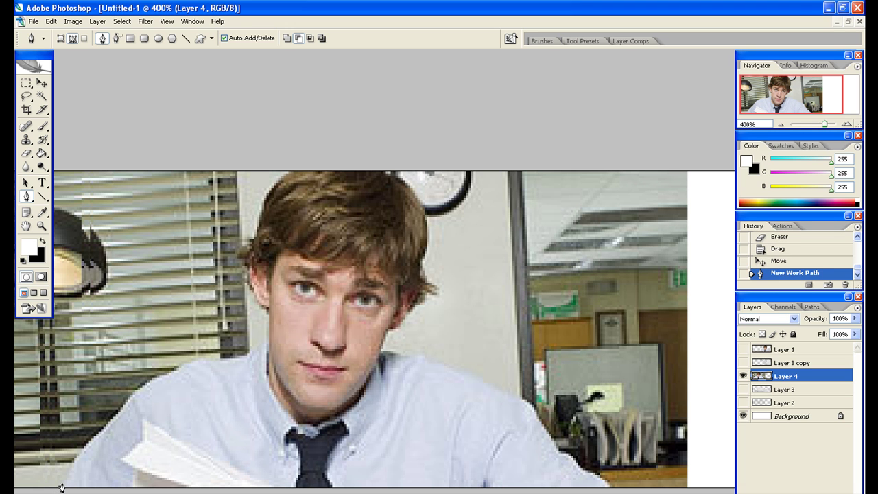
pyautogui.click(62, 482)
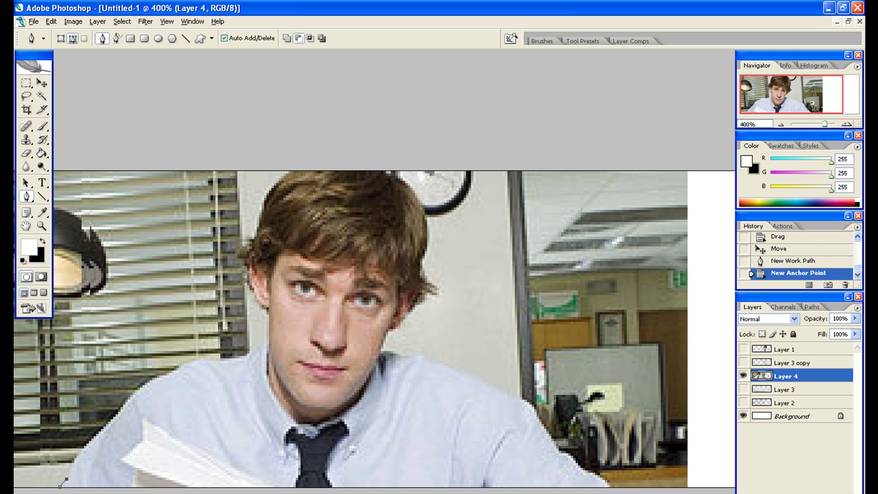
pyautogui.hotkey('ctrl', '+')
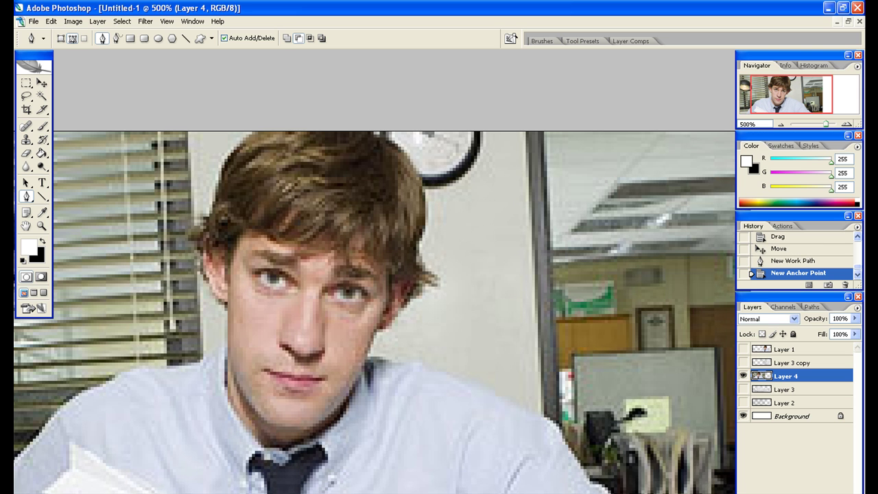
pyautogui.hscroll(-3, 374, 312)
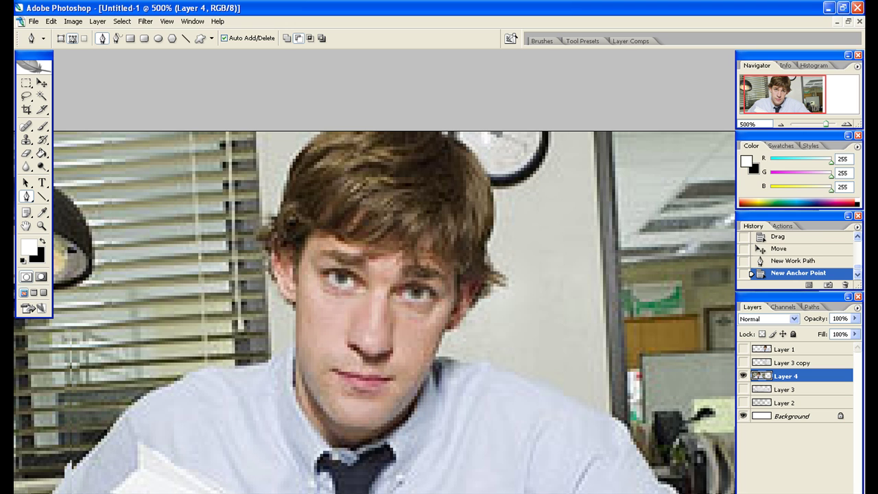
pyautogui.click(54, 485)
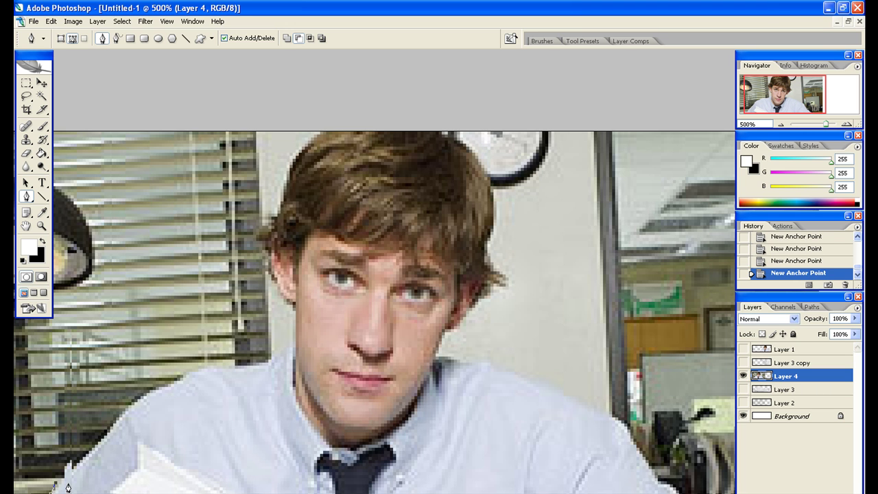
# - Continue the pen path with closely spaced anchor points along the sleeve, shoulder and neck up to the ear
pyautogui.moveTo(75, 472); pyautogui.dragTo(147, 404)
pyautogui.click(152, 392)
pyautogui.click(167, 387)
pyautogui.click(180, 379)
pyautogui.click(189, 375)
pyautogui.click(208, 368)
pyautogui.click(219, 368)
pyautogui.click(230, 368)
pyautogui.click(245, 368)
pyautogui.click(261, 367)
pyautogui.click(276, 360)
pyautogui.click(284, 351)
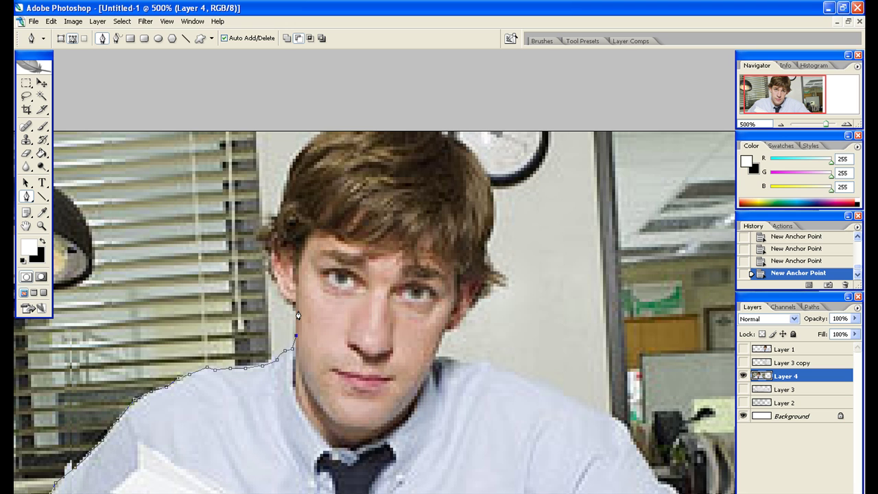
pyautogui.click(296, 310)
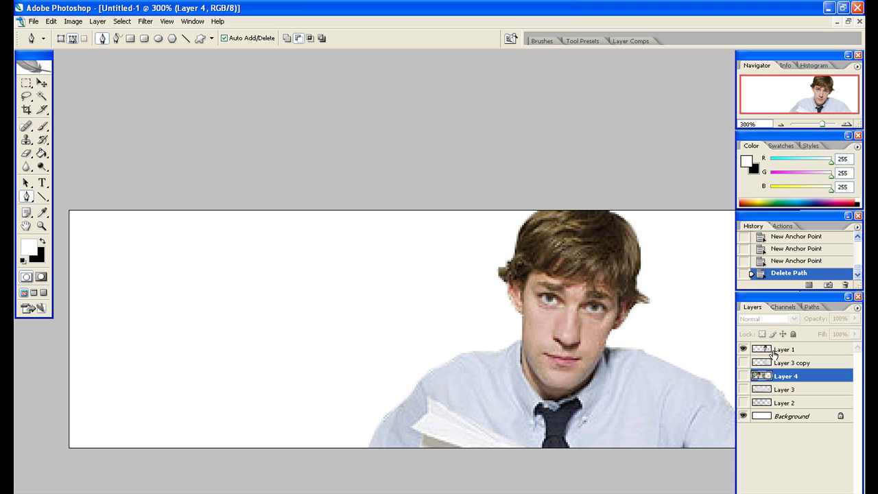
# - Make Layer 1 active and delete the imported photo layer, Layer 4
pyautogui.click(774, 348)
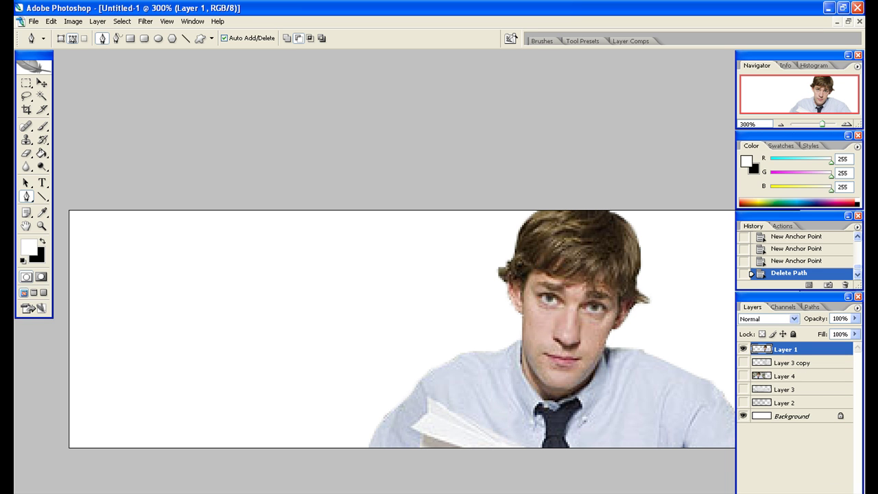
pyautogui.moveTo(784, 375); pyautogui.dragTo(845, 492)
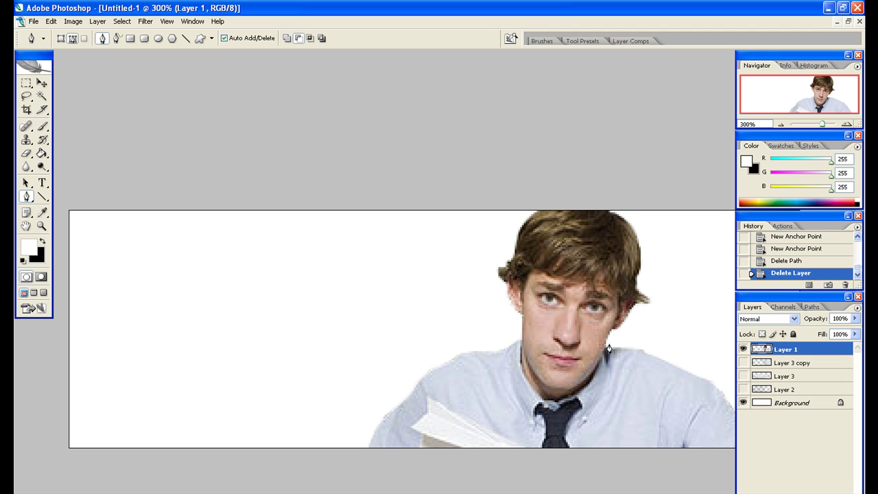
# - Set the Eraser to a hard round brush with a 2 px diameter for cleaning up the cut-out
pyautogui.hotkey('ctrl', '+')
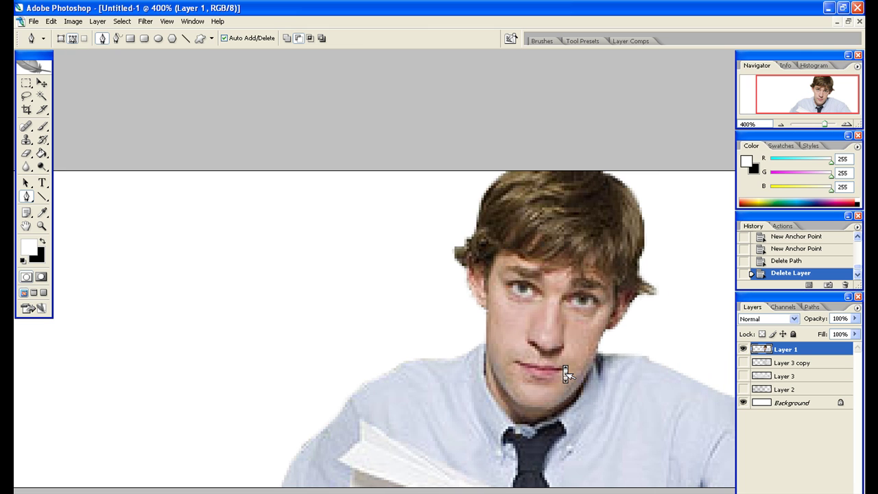
pyautogui.click(26, 153)
pyautogui.rightClick(218, 291)
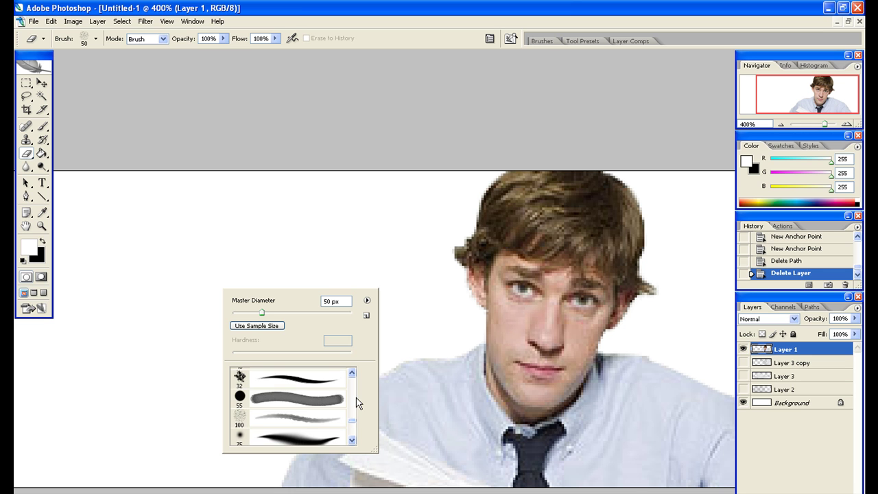
pyautogui.moveTo(353, 420); pyautogui.dragTo(351, 378)
pyautogui.click(293, 416)
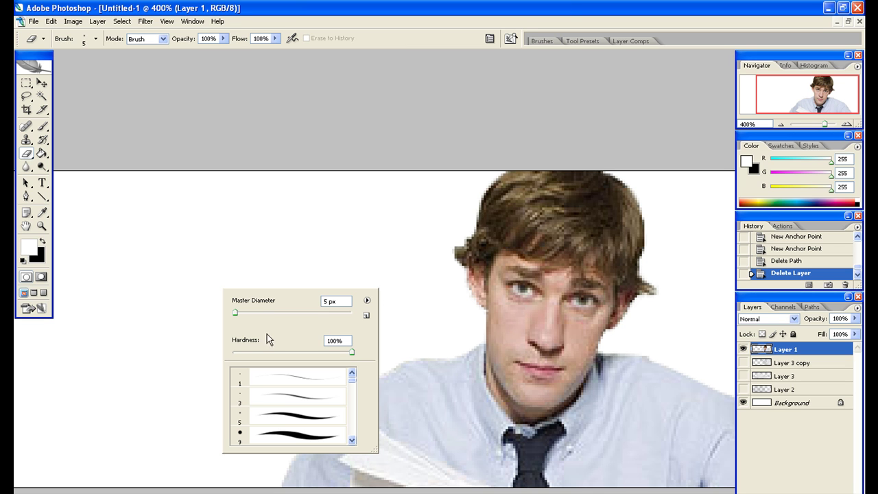
pyautogui.doubleClick(326, 301)
pyautogui.write('2')
pyautogui.press('Return')
pyautogui.click(507, 314)
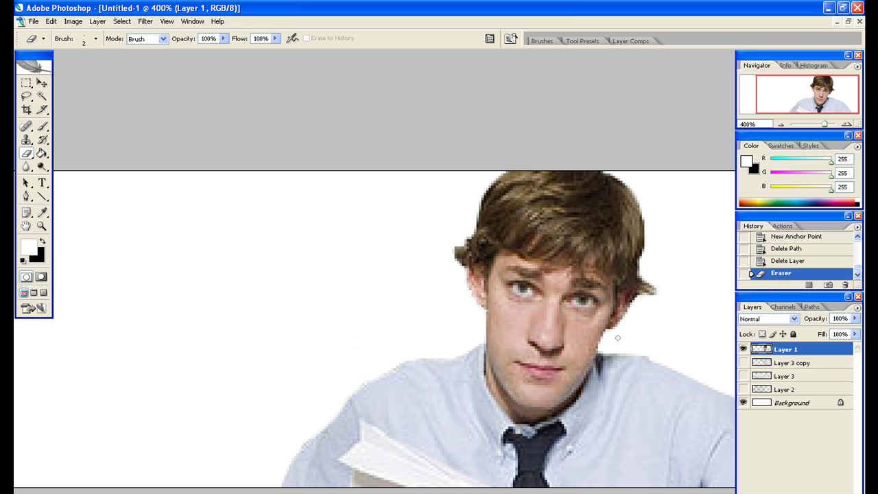
# - Erase the leftover fringe pixels on Layer 1 around the ear and hair tips on the far side of the head
pyautogui.click(608, 331)
pyautogui.click(608, 331)
pyautogui.click(615, 330)
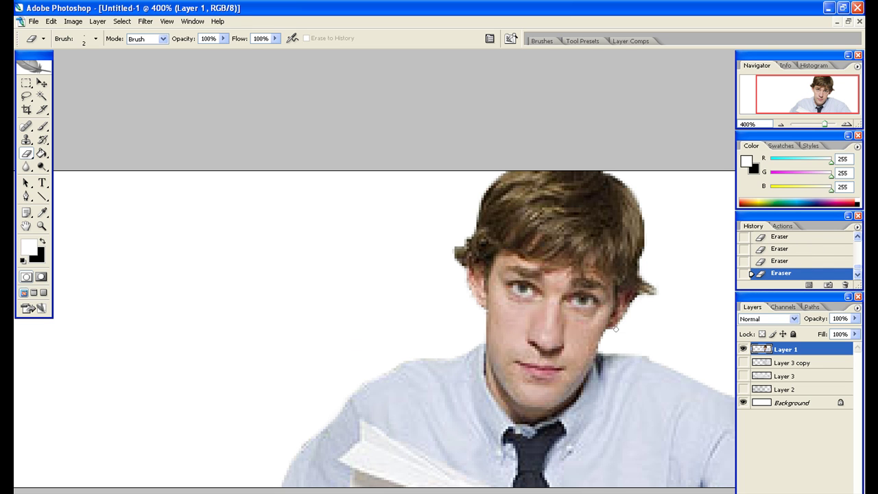
pyautogui.click(627, 308)
pyautogui.click(633, 301)
pyautogui.click(650, 289)
pyautogui.hotkey('ctrl', '-')
pyautogui.hotkey('ctrl', '-')
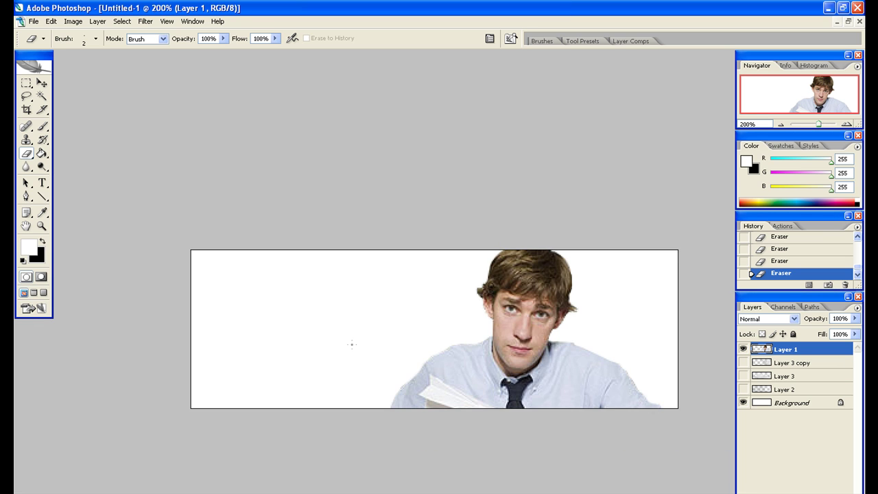
pyautogui.hotkey('ctrl', '-')
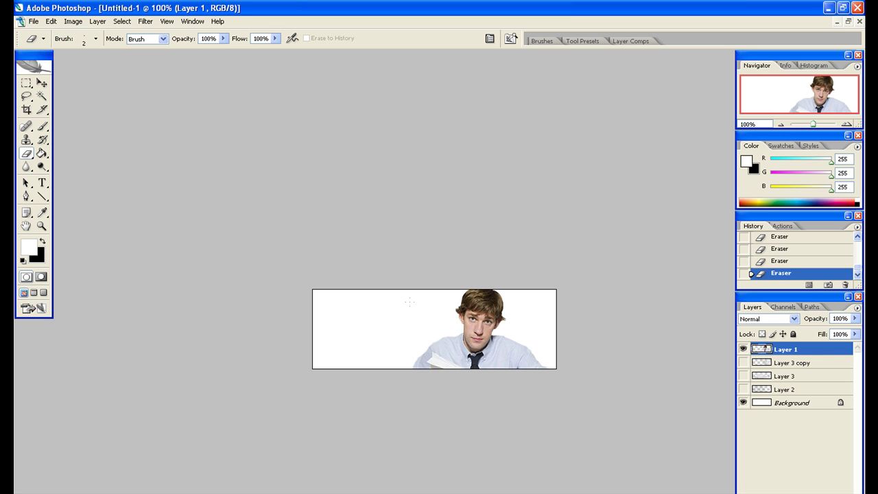
# - Duplicate the Background layer and add a Gradient Overlay layer style to the copy
pyautogui.click(757, 402)
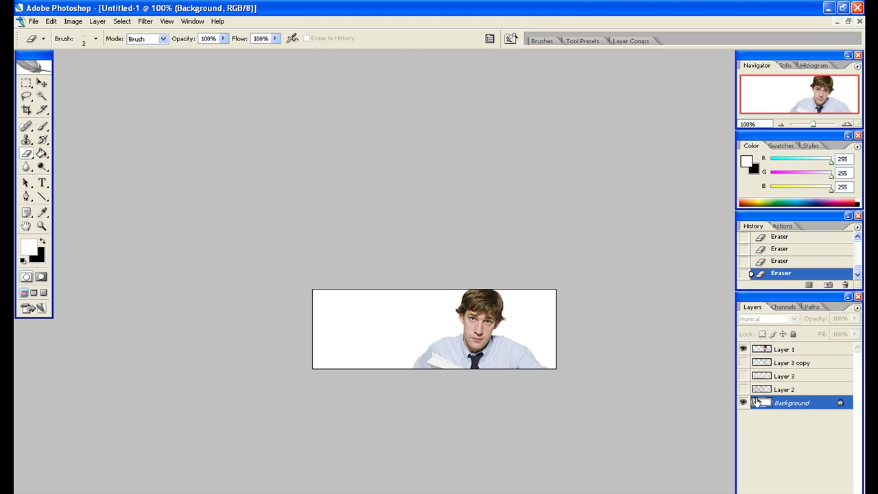
pyautogui.hotkey('ctrl', 'j')
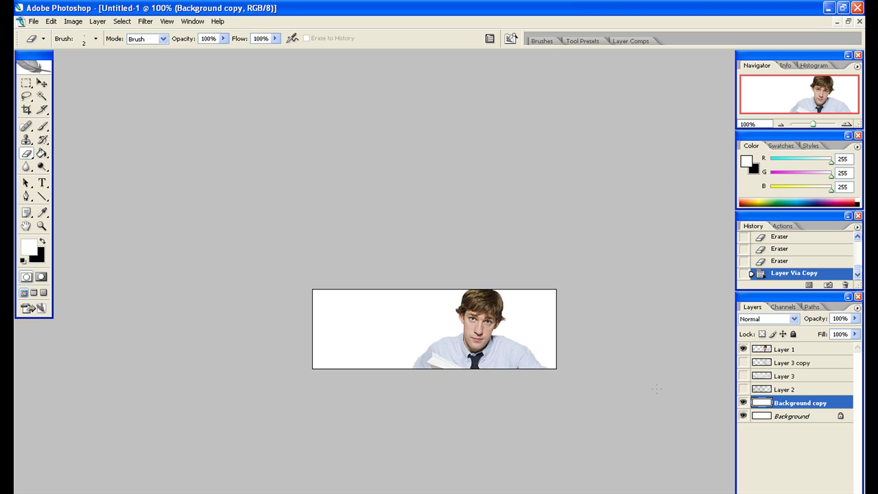
pyautogui.rightClick(783, 405)
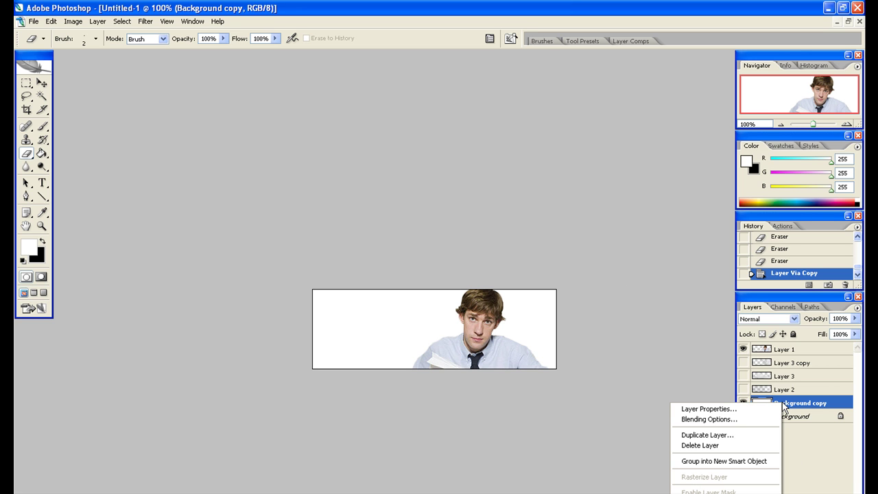
pyautogui.click(744, 419)
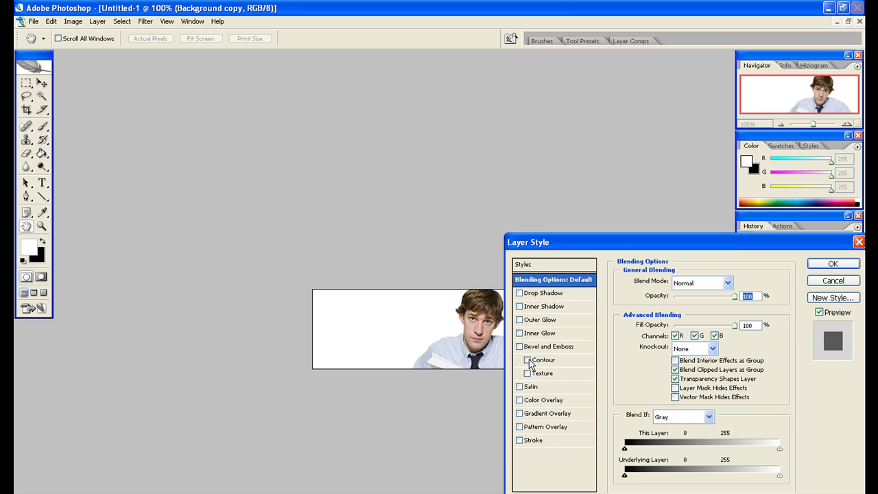
pyautogui.click(546, 413)
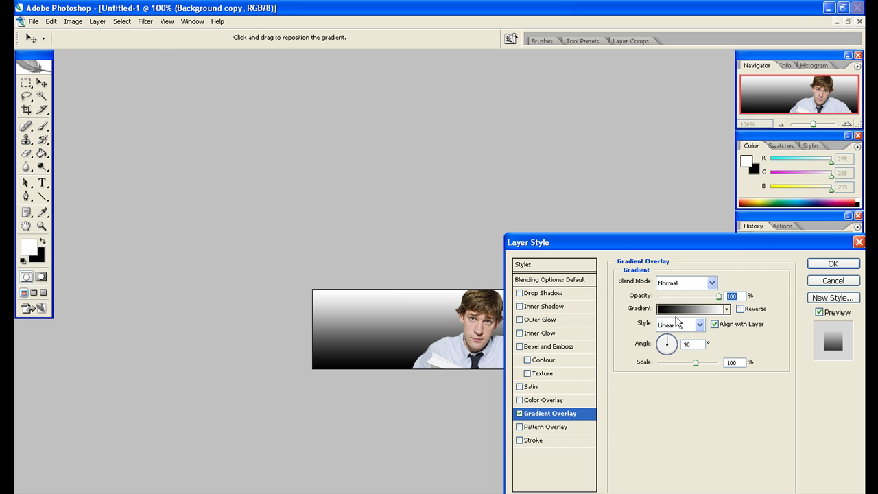
# - Change the gradient overlay's black stop to the light beige #c6bfb4 and apply the layer style to the Background copy
pyautogui.click(675, 315)
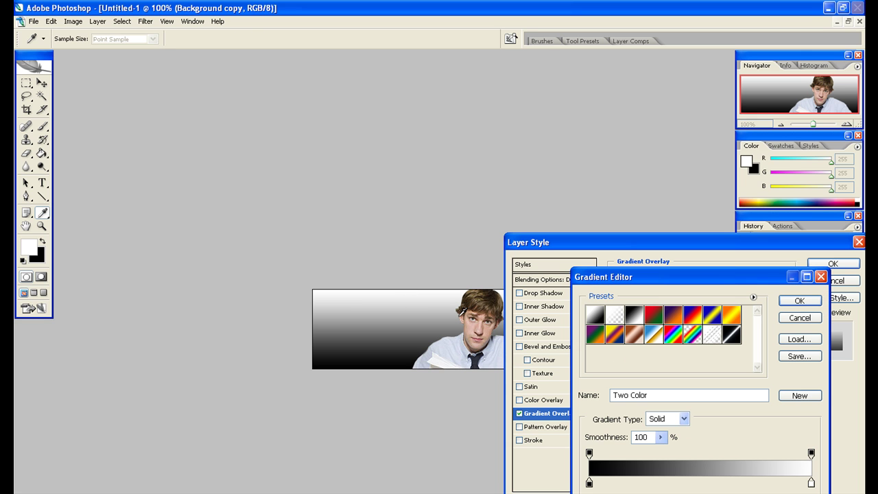
pyautogui.doubleClick(589, 482)
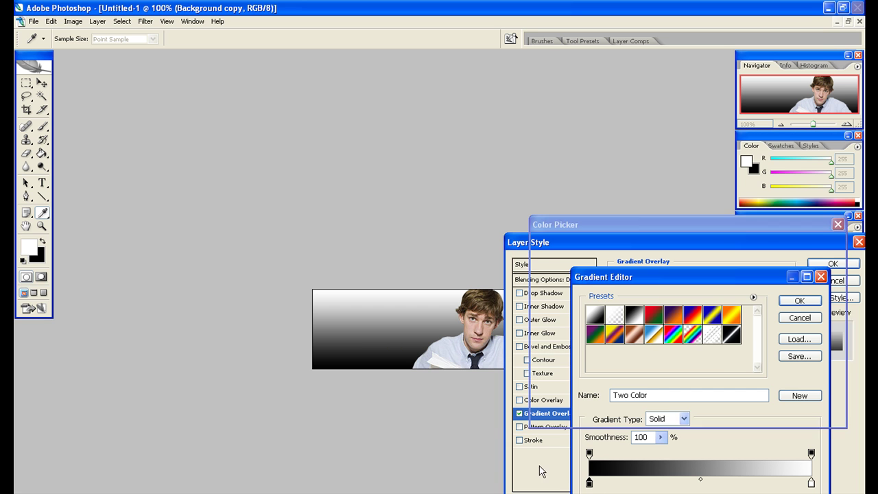
pyautogui.moveTo(539, 323)
pyautogui.mouseDown()
pyautogui.moveTo(524, 320)
pyautogui.moveTo(528, 297)
pyautogui.moveTo(579, 293)
pyautogui.mouseUp()
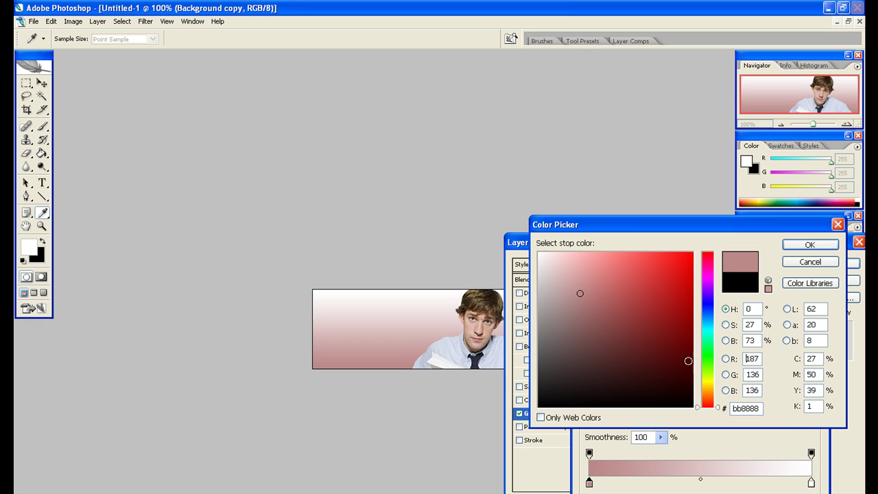
pyautogui.moveTo(706, 390); pyautogui.dragTo(707, 390)
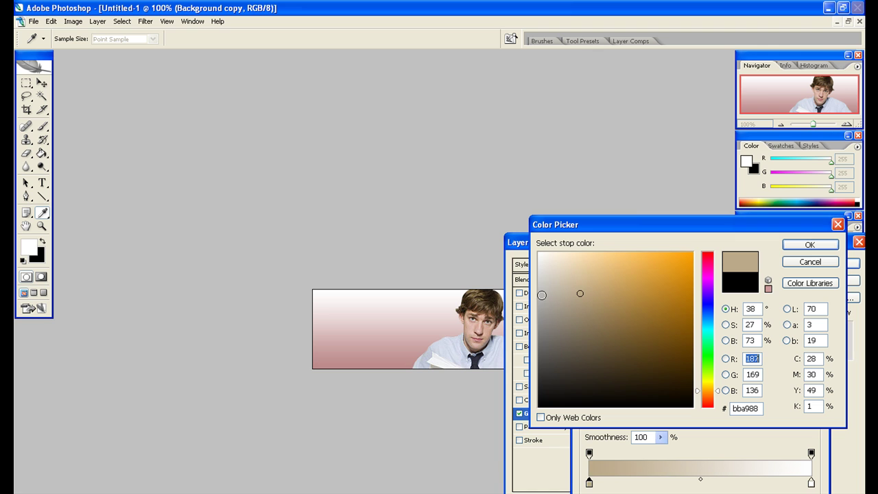
pyautogui.click(543, 297)
pyautogui.click(552, 282)
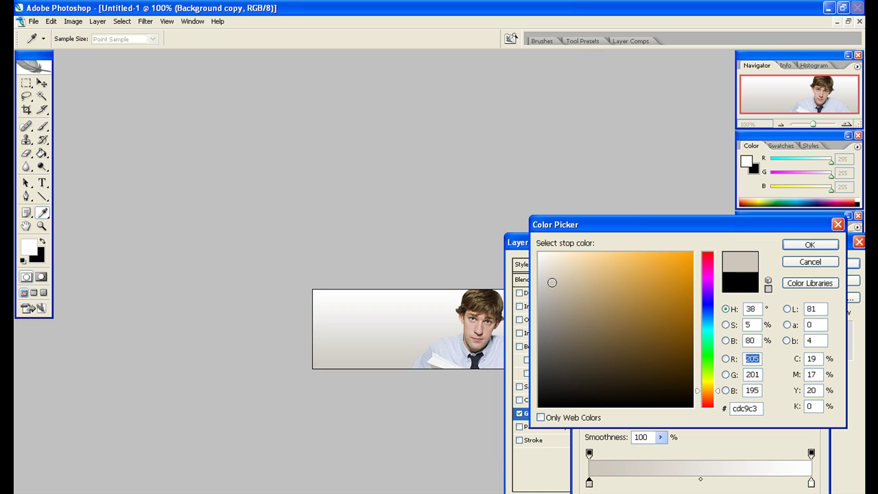
pyautogui.moveTo(557, 282); pyautogui.dragTo(552, 286)
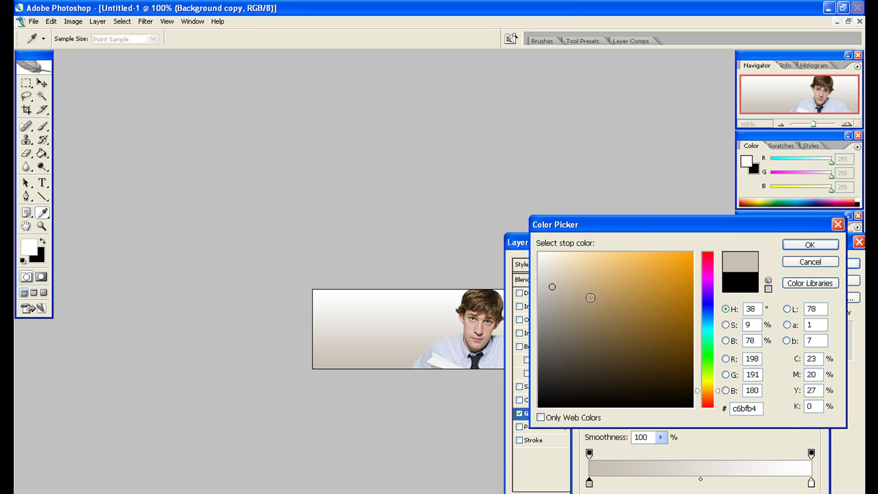
pyautogui.click(810, 262)
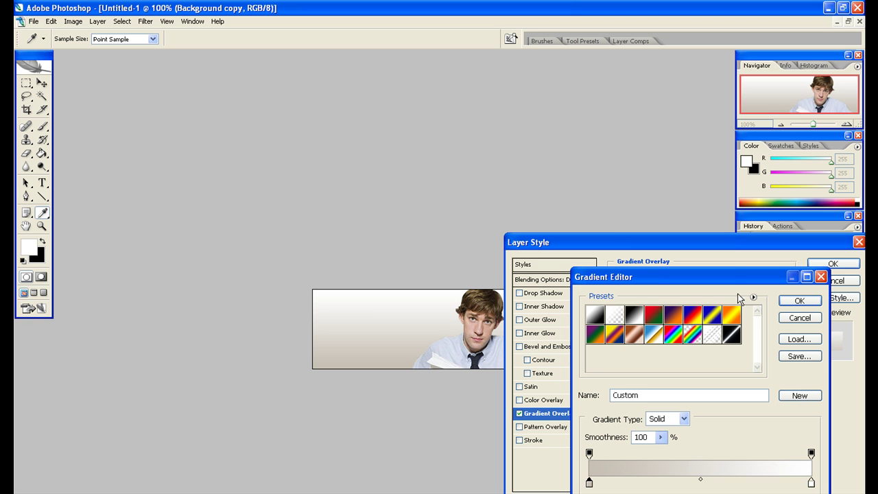
pyautogui.click(797, 301)
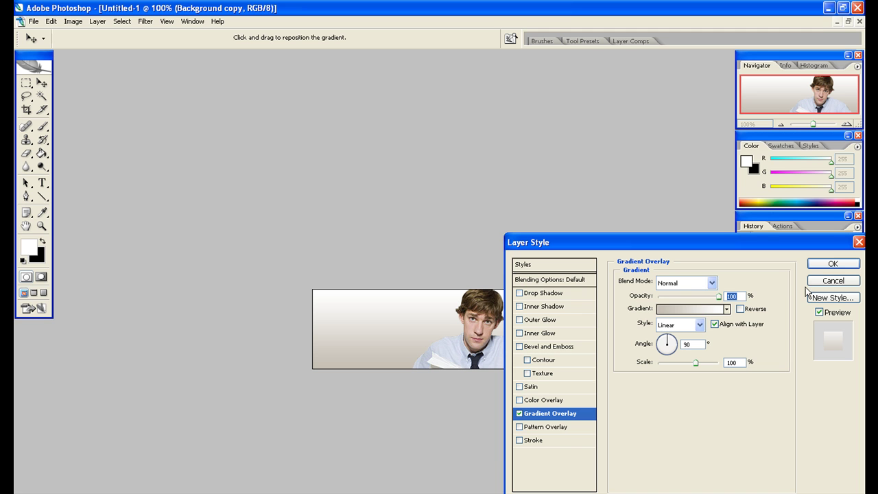
pyautogui.click(827, 265)
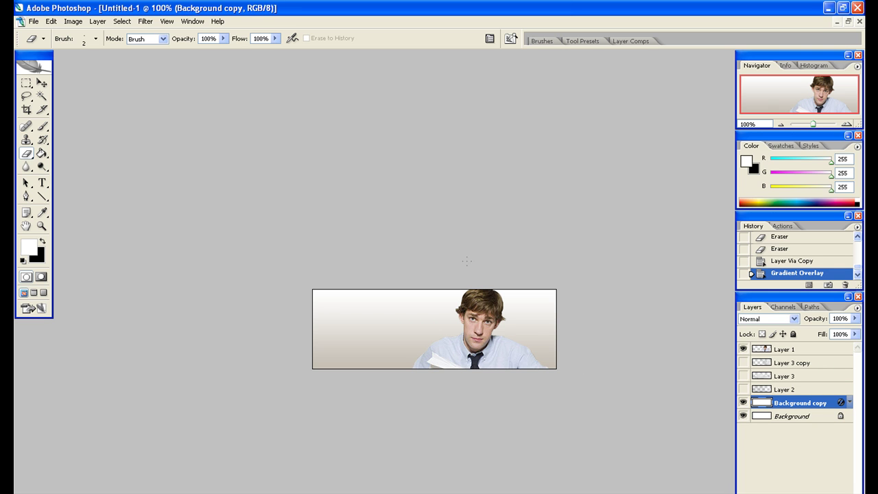
# - Show the grid on Layer 2 and move it across the banner so it sits behind the man
pyautogui.click(743, 389)
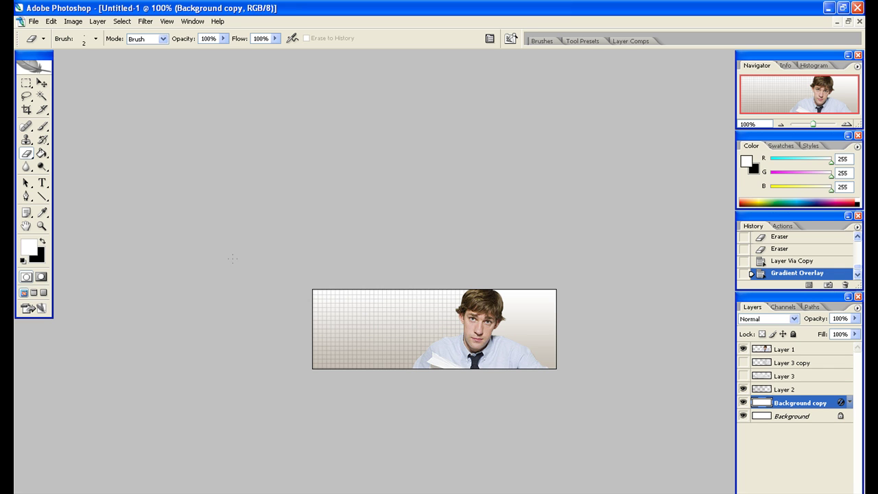
pyautogui.click(41, 82)
pyautogui.moveTo(310, 321)
pyautogui.mouseDown()
pyautogui.moveTo(382, 316)
pyautogui.moveTo(461, 326)
pyautogui.moveTo(283, 338)
pyautogui.moveTo(313, 333)
pyautogui.mouseUp()
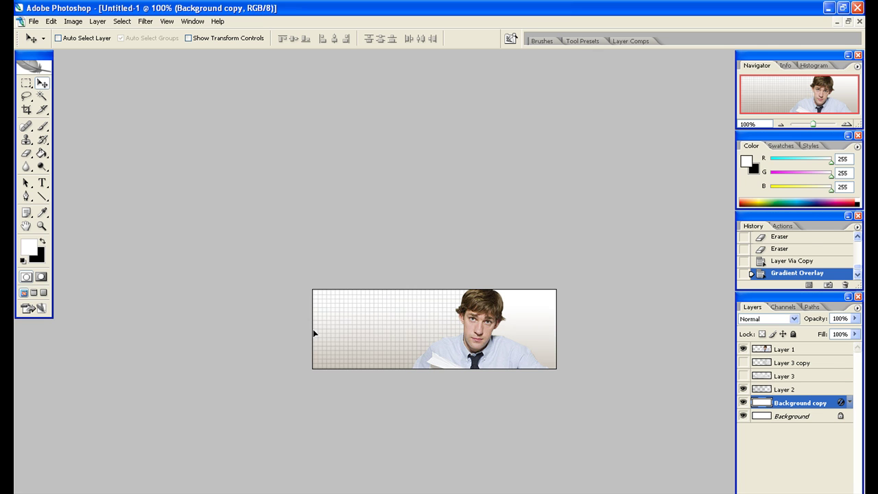
pyautogui.hotkey('ctrl', 'z')
pyautogui.click(787, 388)
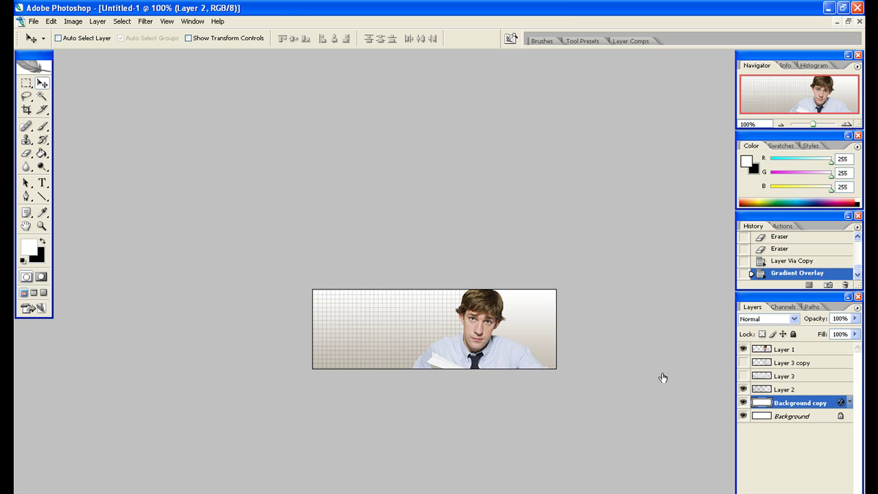
pyautogui.moveTo(453, 363); pyautogui.dragTo(539, 359)
# - Scale the Layer 2 grid down with Free Transform and place a duplicate beside it to cover the banner's empty side
pyautogui.hotkey('ctrl', 't')
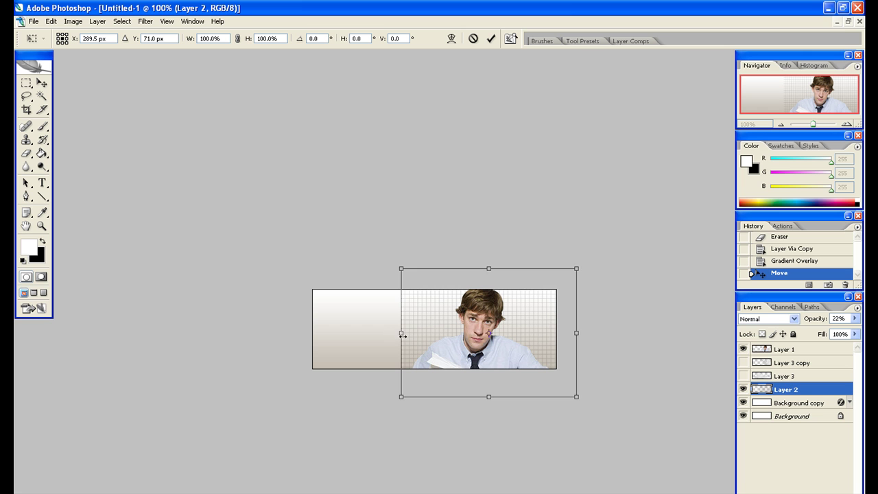
pyautogui.moveTo(402, 403); pyautogui.dragTo(453, 394)
pyautogui.press('Return')
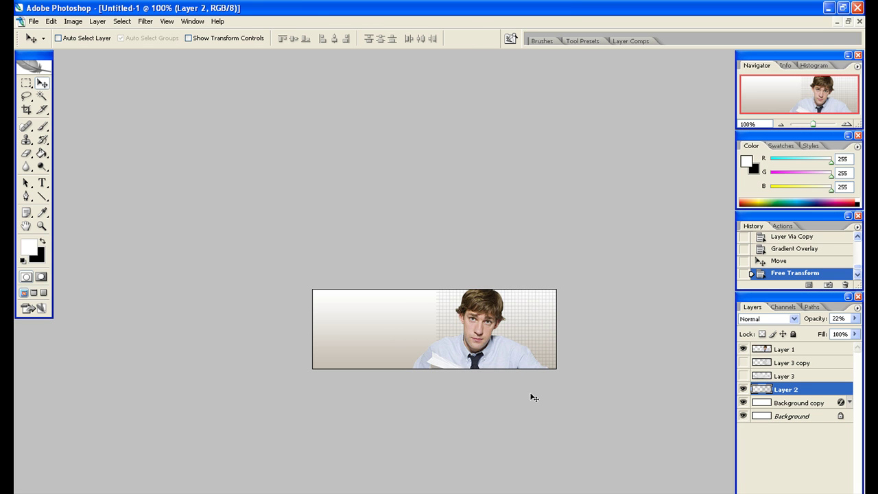
pyautogui.hotkey('ctrl', 'j')
pyautogui.moveTo(515, 372); pyautogui.dragTo(370, 366)
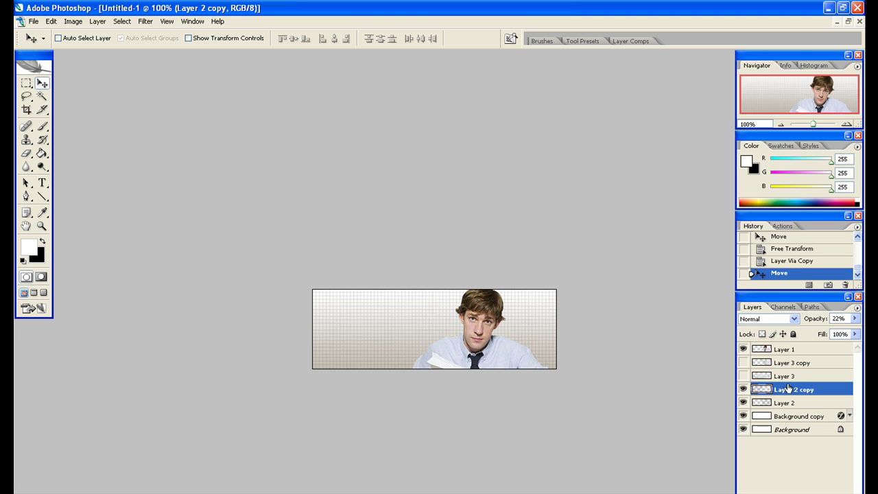
# - Duplicate Layer 1 and set the Smudge tool to a 21 px brush
pyautogui.click(785, 351)
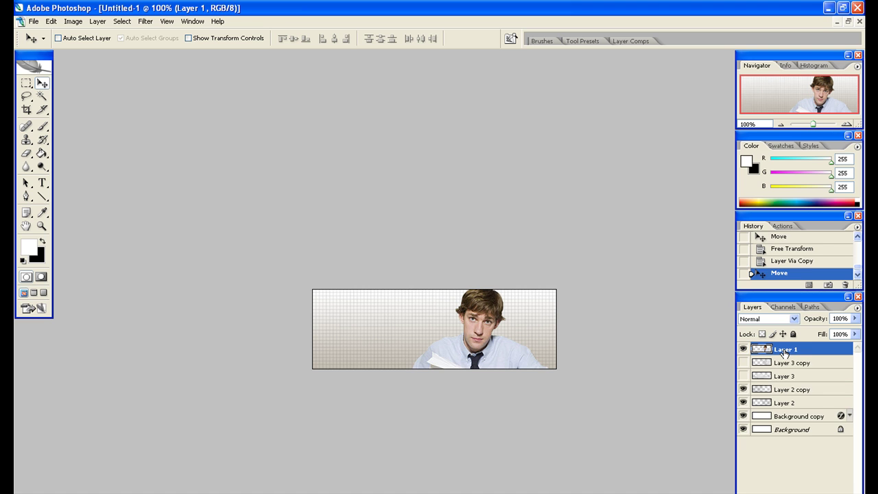
pyautogui.hotkey('ctrl', 'j')
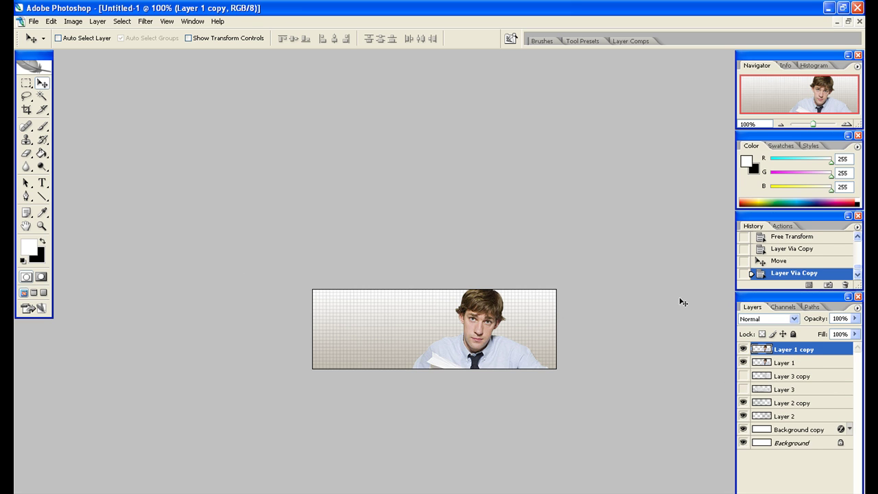
pyautogui.click(25, 167)
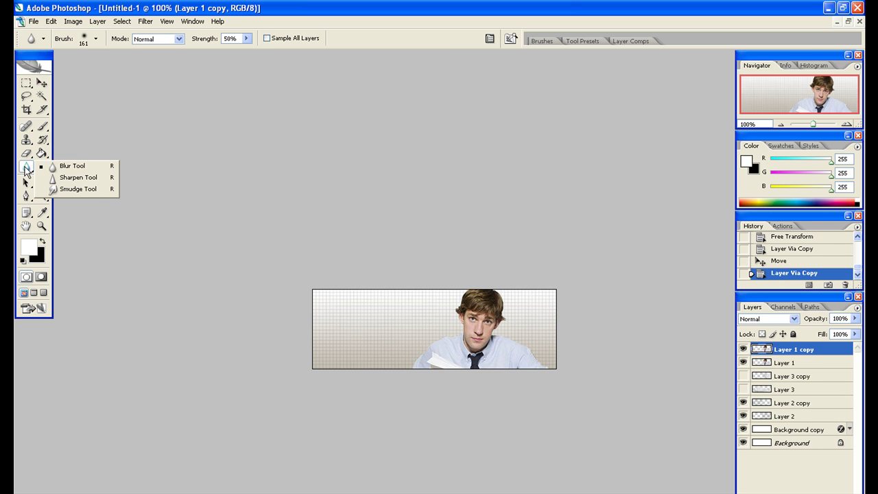
pyautogui.click(81, 189)
pyautogui.rightClick(435, 325)
pyautogui.moveTo(453, 347); pyautogui.dragTo(463, 347)
pyautogui.click(441, 268)
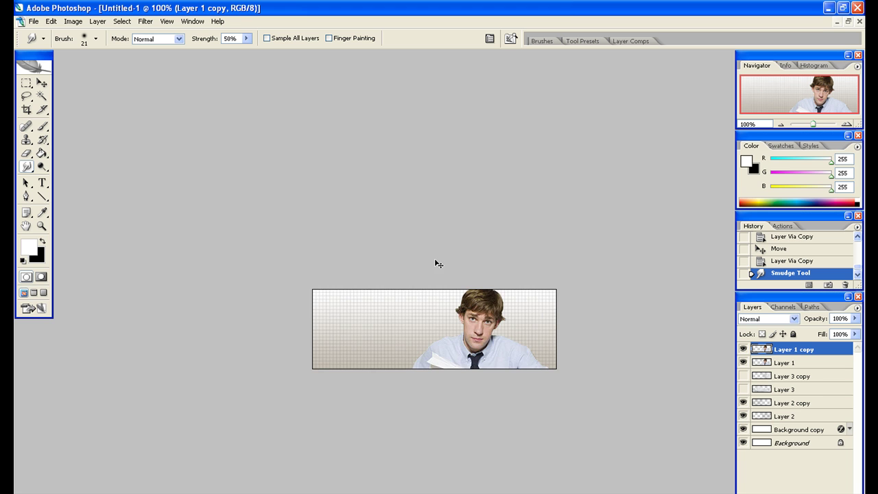
# - Smudge the edges of both shoulders and sleeves outward on Layer 1 copy, including a stroke over the hair
pyautogui.hotkey('ctrl', '+')
pyautogui.hotkey('ctrl', '+')
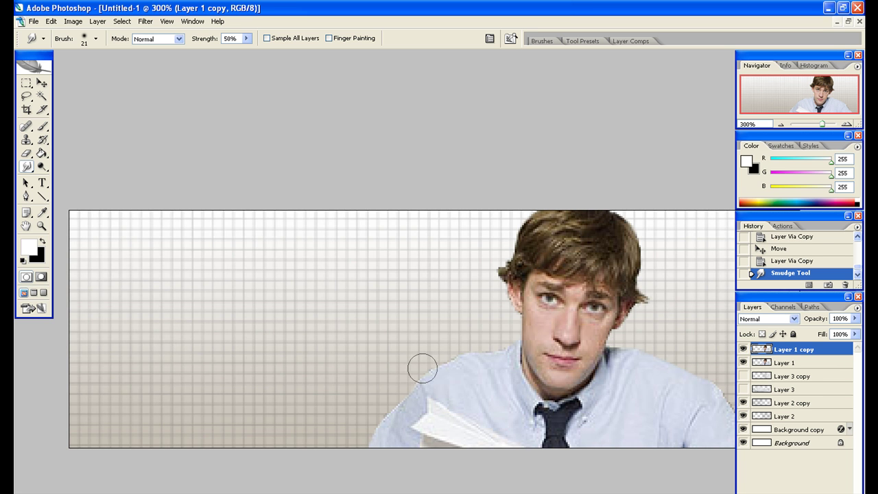
pyautogui.moveTo(418, 375); pyautogui.dragTo(410, 385)
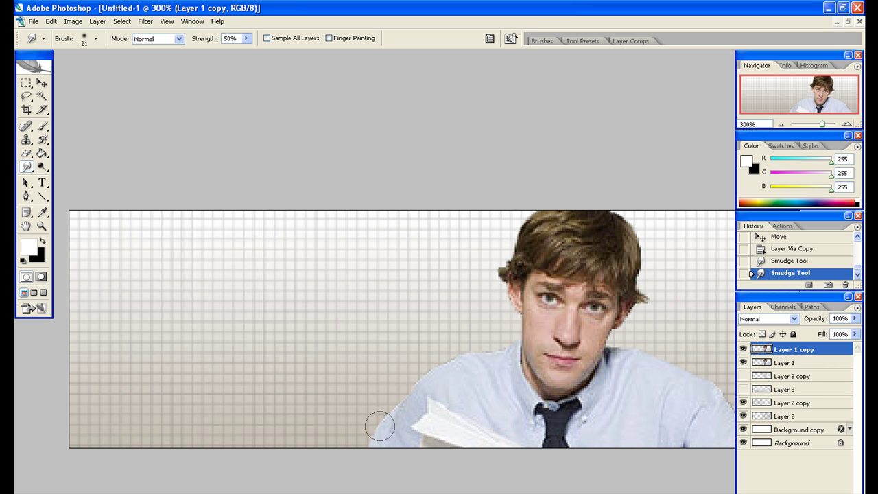
pyautogui.moveTo(373, 445)
pyautogui.mouseDown()
pyautogui.moveTo(405, 439)
pyautogui.moveTo(390, 410)
pyautogui.moveTo(397, 417)
pyautogui.moveTo(397, 397)
pyautogui.moveTo(422, 407)
pyautogui.moveTo(416, 397)
pyautogui.moveTo(427, 375)
pyautogui.moveTo(453, 379)
pyautogui.moveTo(452, 371)
pyautogui.moveTo(514, 349)
pyautogui.moveTo(514, 328)
pyautogui.moveTo(529, 352)
pyautogui.mouseUp()
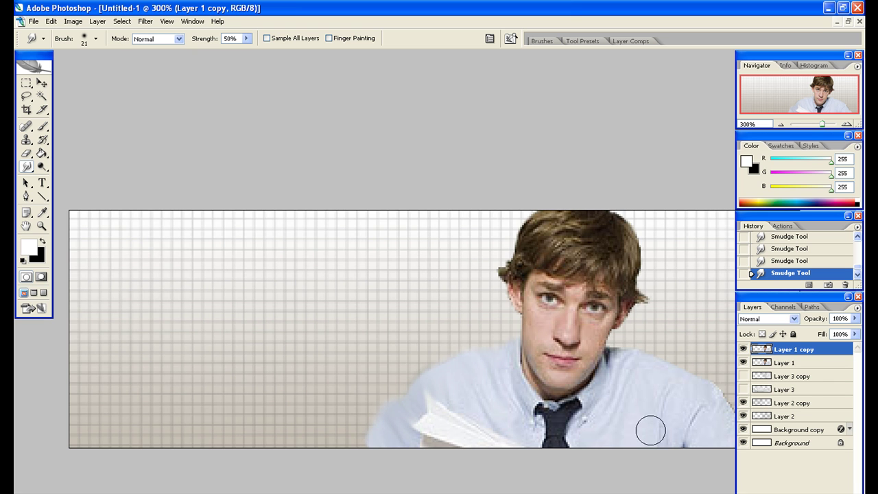
pyautogui.hotkey('ctrl', '-')
pyautogui.moveTo(661, 405); pyautogui.dragTo(675, 403)
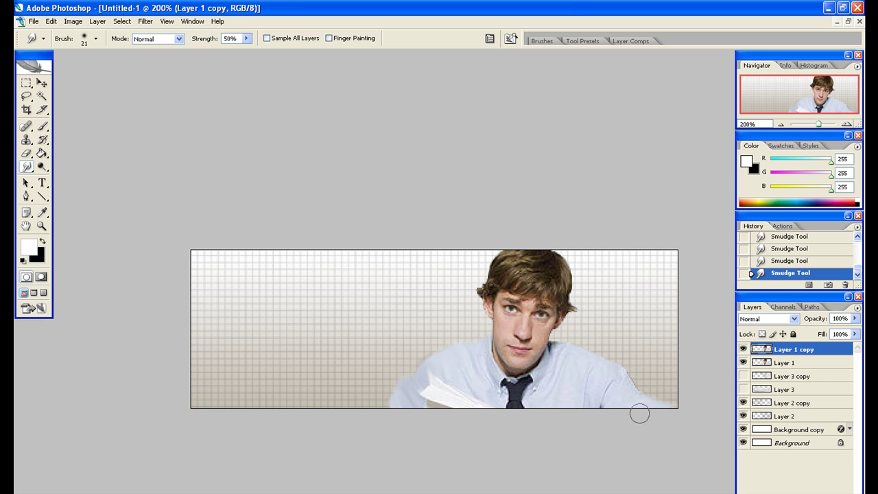
pyautogui.moveTo(629, 378)
pyautogui.mouseDown()
pyautogui.moveTo(633, 364)
pyautogui.moveTo(599, 360)
pyautogui.moveTo(587, 341)
pyautogui.moveTo(575, 349)
pyautogui.moveTo(574, 338)
pyautogui.moveTo(562, 341)
pyautogui.mouseUp()
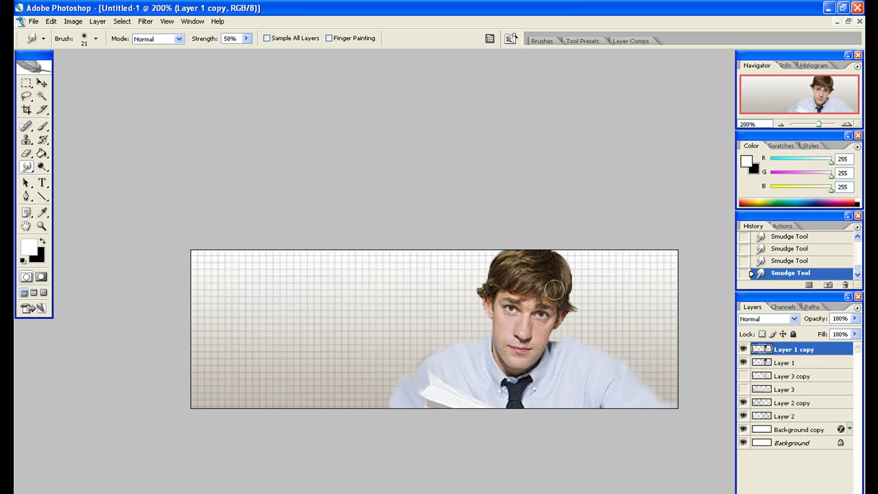
pyautogui.moveTo(563, 288); pyautogui.dragTo(537, 279)
# - Move Layer 1 copy beneath Layer 1, smudge its lower sleeve edge and toggle its visibility to compare
pyautogui.moveTo(788, 351); pyautogui.dragTo(789, 369)
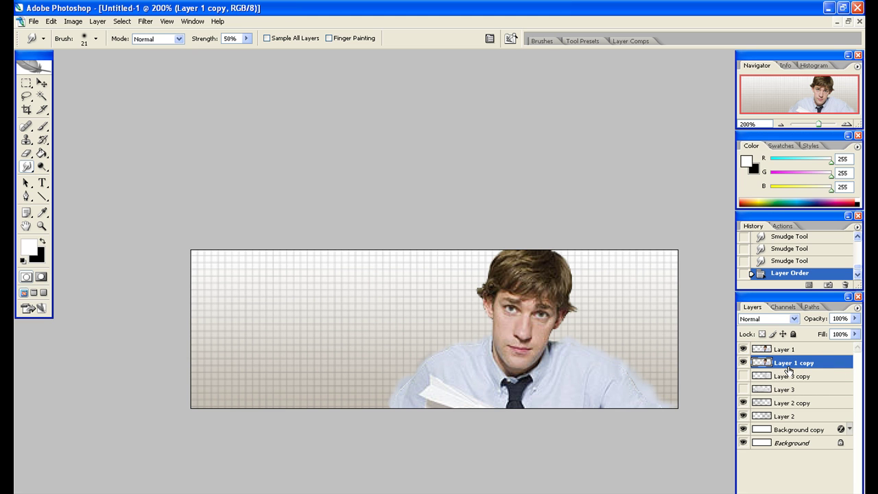
pyautogui.moveTo(413, 409)
pyautogui.mouseDown()
pyautogui.moveTo(391, 411)
pyautogui.moveTo(411, 398)
pyautogui.mouseUp()
pyautogui.click(744, 362)
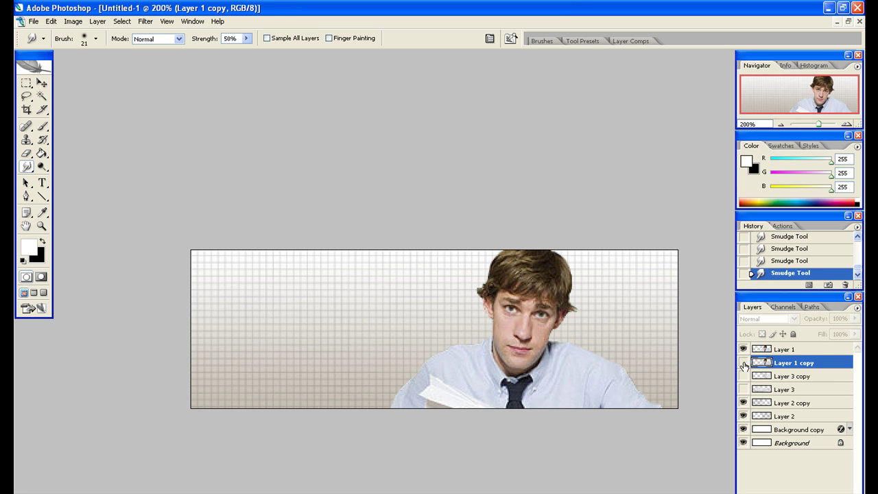
pyautogui.click(745, 363)
# - Make Layer 1 active and set the Blur tool to a soft 7 px brush
pyautogui.click(785, 350)
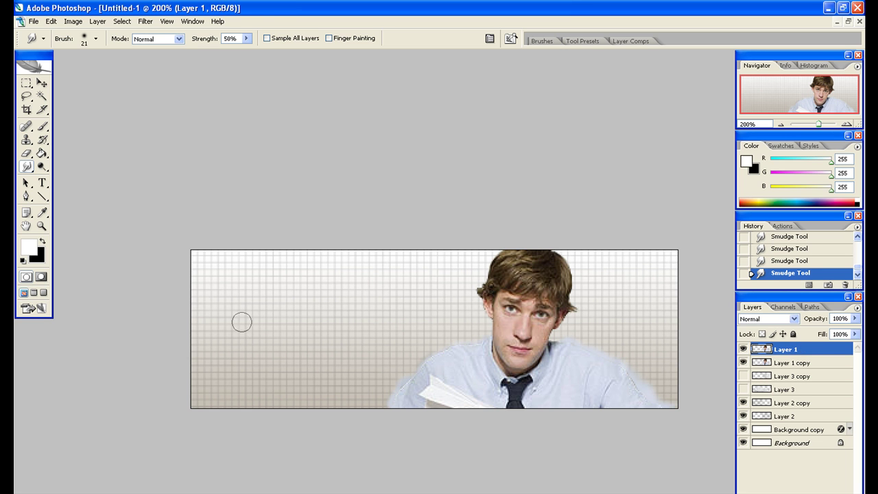
pyautogui.click(30, 170)
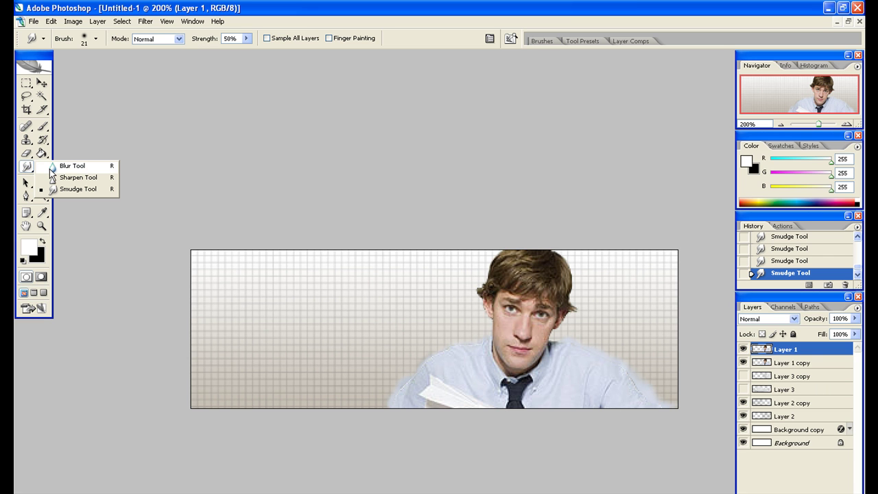
pyautogui.click(49, 169)
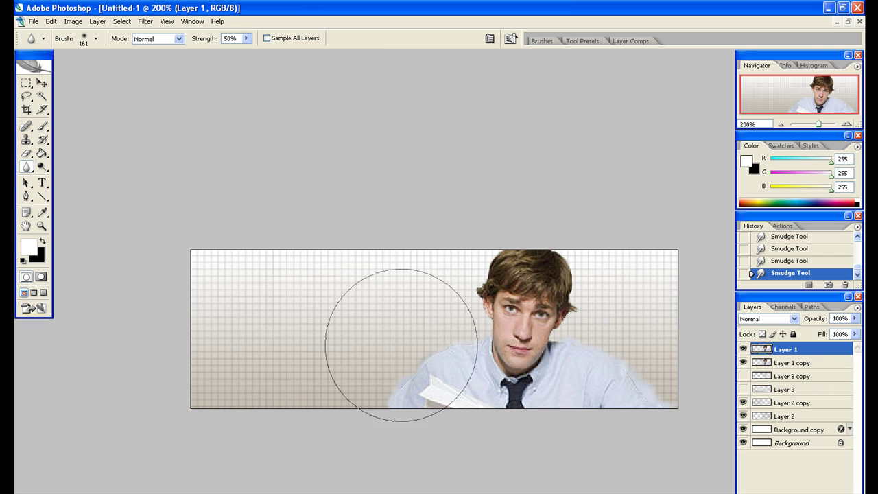
pyautogui.rightClick(341, 355)
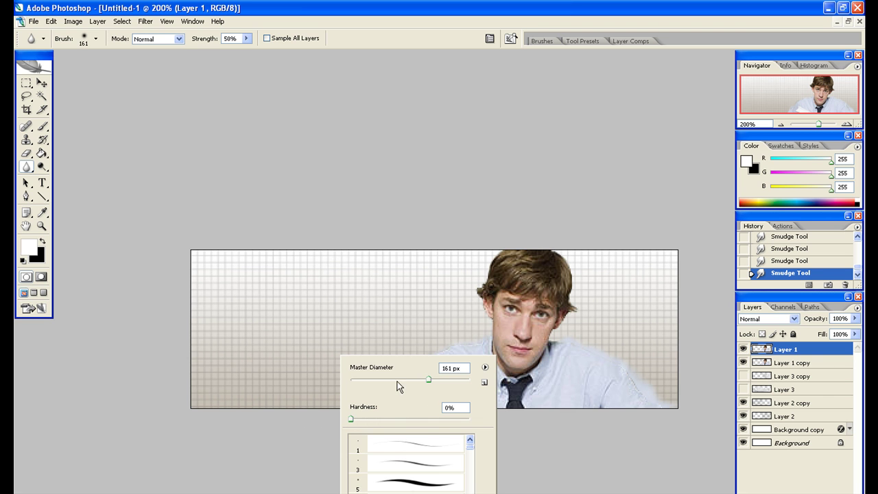
pyautogui.moveTo(357, 381); pyautogui.dragTo(353, 381)
pyautogui.click(353, 346)
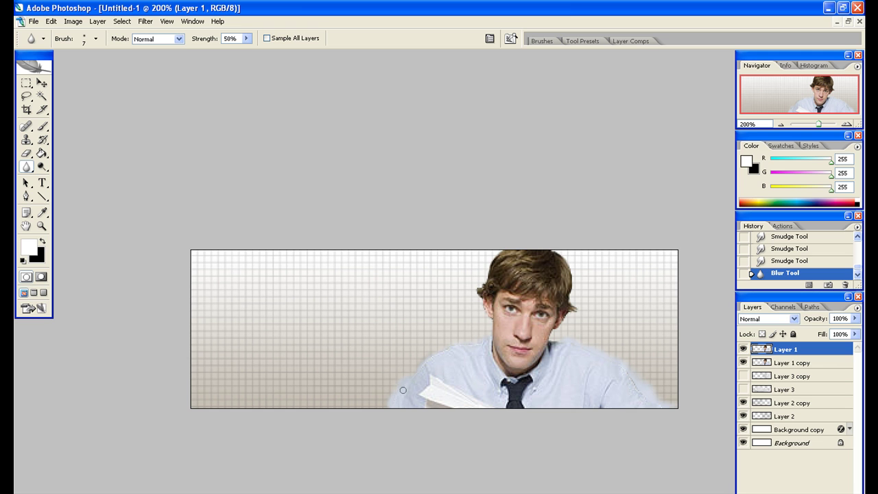
# - Blur the hard cut-out edges along both shoulders and sleeves on Layer 1
pyautogui.moveTo(396, 395); pyautogui.dragTo(398, 395)
pyautogui.click(418, 371)
pyautogui.click(426, 361)
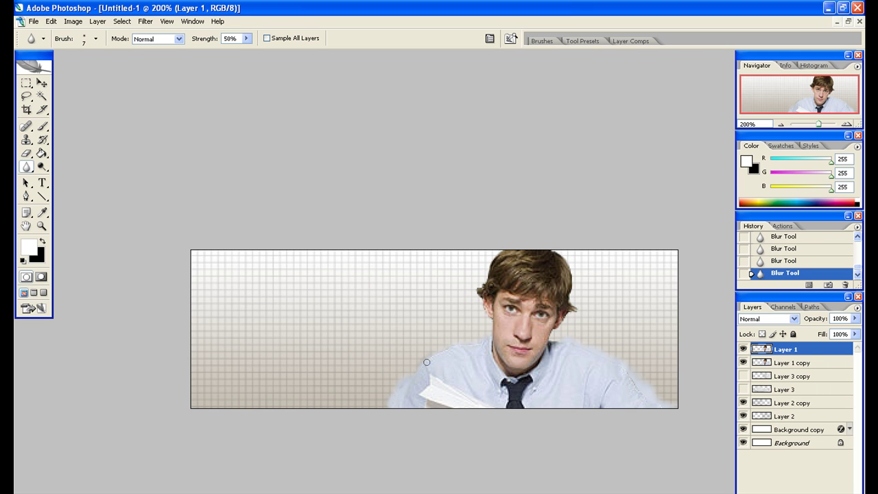
pyautogui.moveTo(439, 354); pyautogui.dragTo(483, 339)
pyautogui.moveTo(618, 366); pyautogui.dragTo(631, 381)
pyautogui.moveTo(424, 353)
pyautogui.mouseDown()
pyautogui.moveTo(416, 364)
pyautogui.moveTo(430, 364)
pyautogui.mouseUp()
# - Lower Layer 1 copy's opacity to 56% with Layer 1 hidden, and make Layer 1 visible again
pyautogui.click(793, 364)
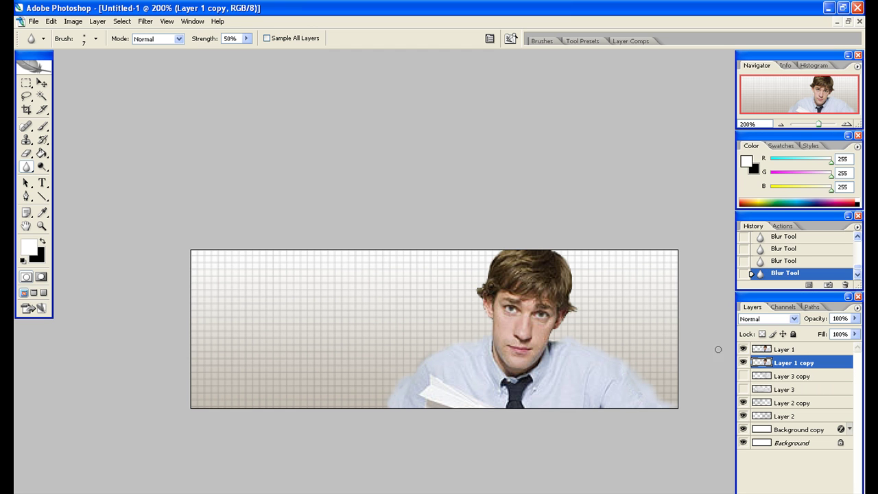
pyautogui.click(743, 349)
pyautogui.click(743, 362)
pyautogui.click(855, 318)
pyautogui.moveTo(838, 326)
pyautogui.mouseDown()
pyautogui.moveTo(820, 334)
pyautogui.moveTo(839, 334)
pyautogui.mouseUp()
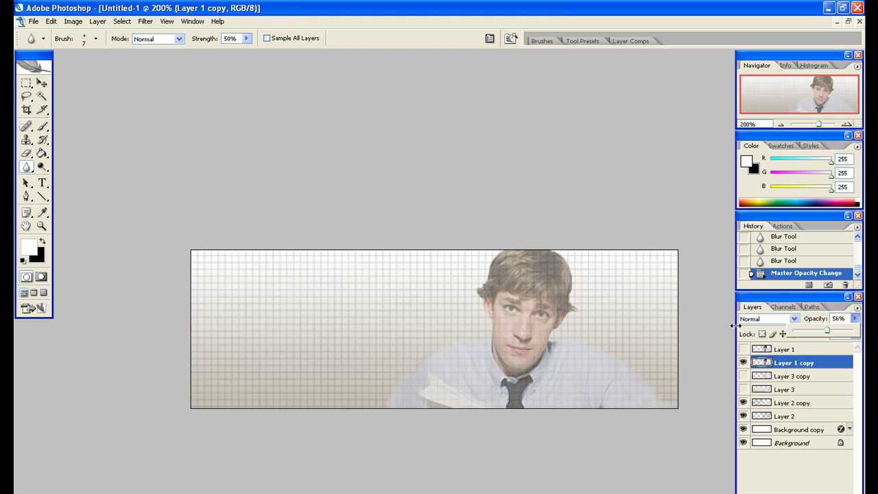
pyautogui.click(743, 349)
pyautogui.click(743, 349)
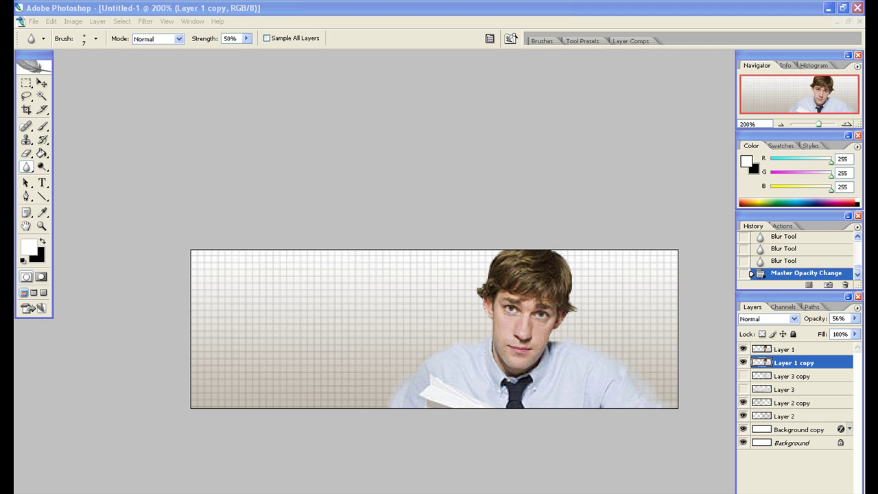
# - Switch to Firefox to view the JJK1194 wing render full size on Planet Renders, close its window and return to Photoshop
pyautogui.hotkey('alt', 'Tab')
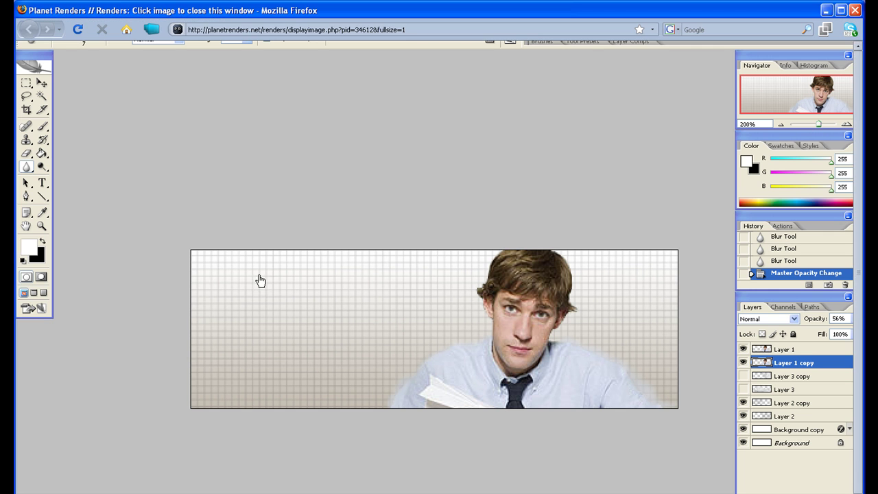
pyautogui.click(581, 150)
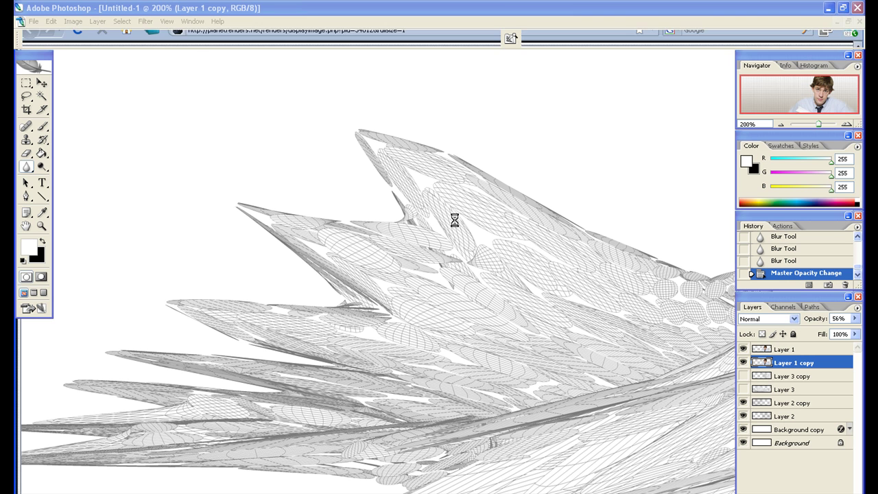
pyautogui.hotkey('alt', 'Tab')
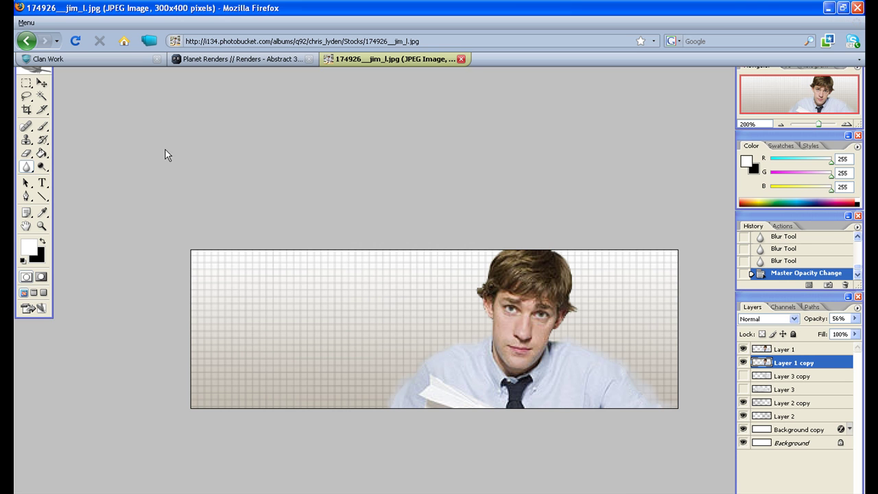
pyautogui.click(206, 59)
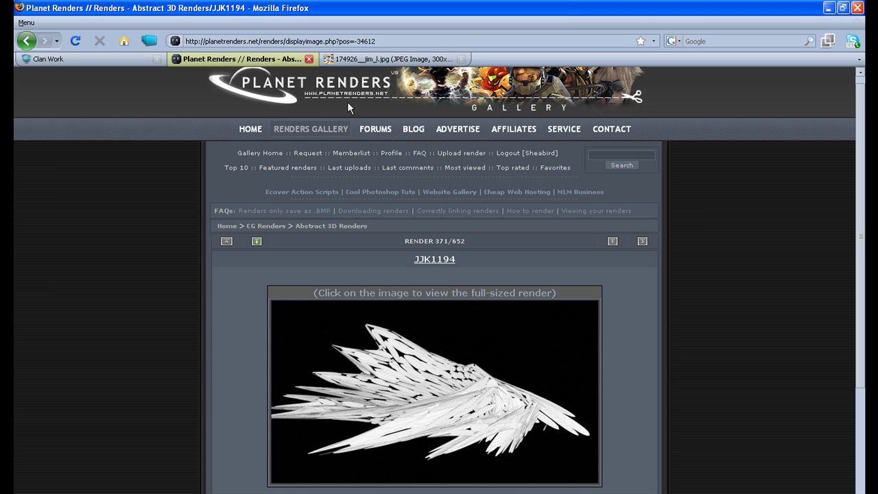
pyautogui.click(487, 374)
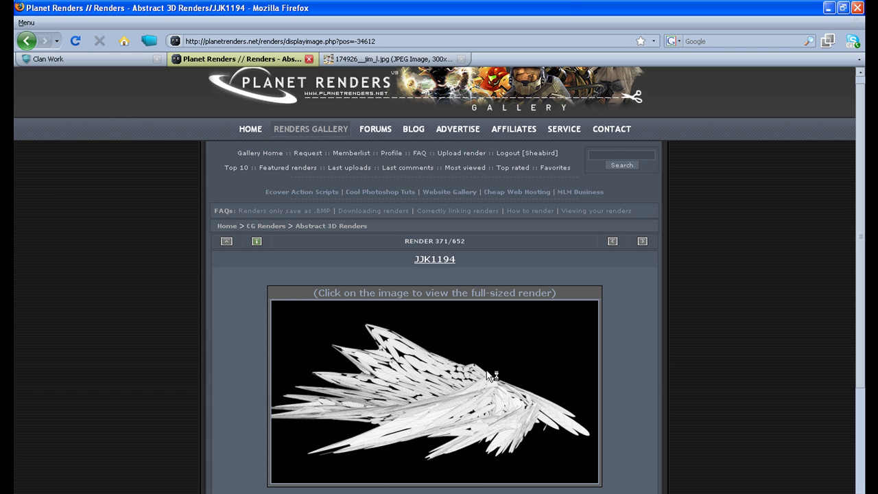
pyautogui.click(487, 376)
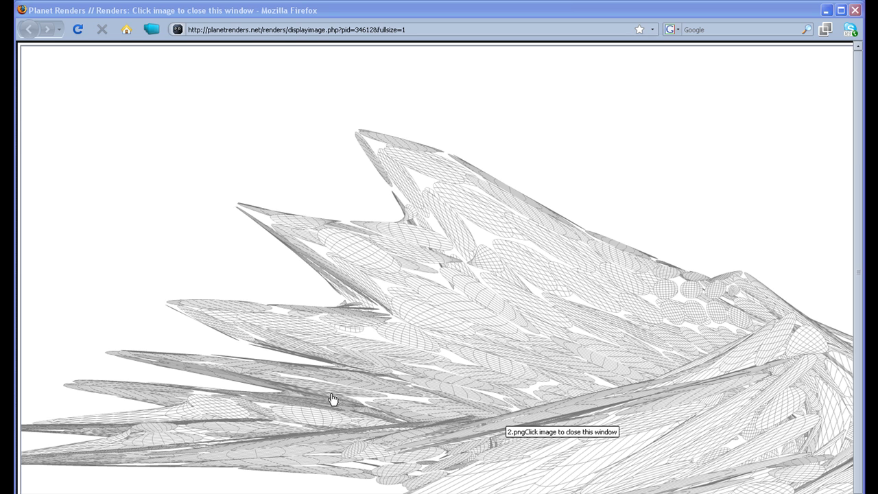
pyautogui.rightClick(312, 356)
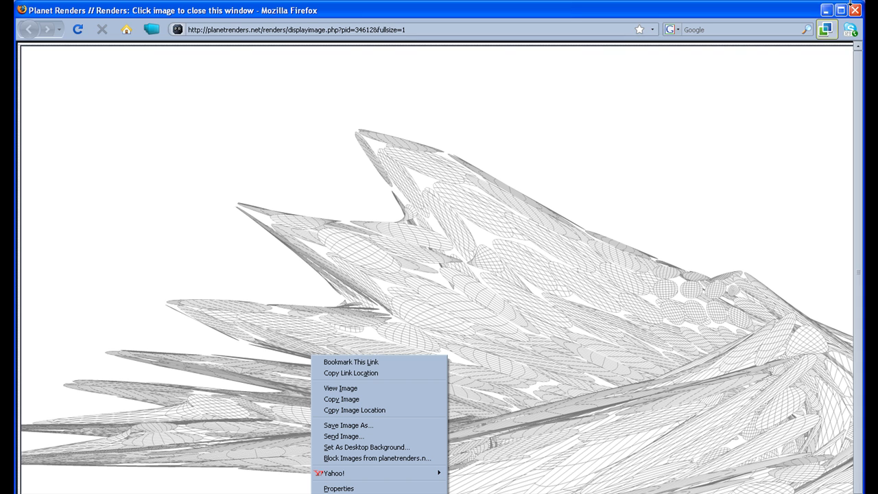
pyautogui.click(855, 11)
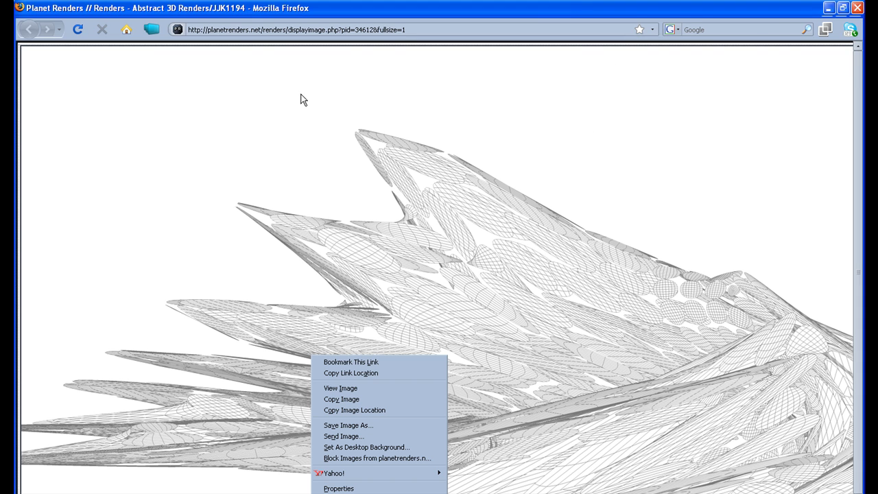
pyautogui.hotkey('alt', 'Tab')
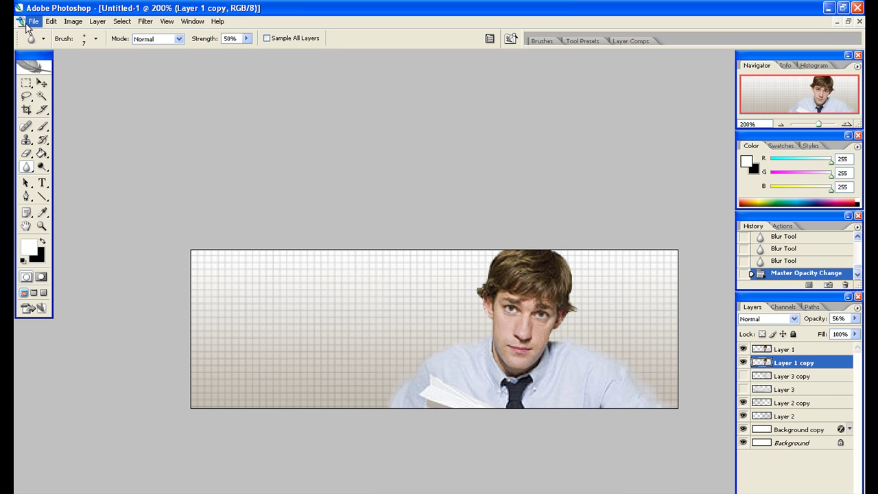
# - Activate the Move tool, cascade the open document windows and shift the 2.png window down to uncover the banner
pyautogui.click(33, 21)
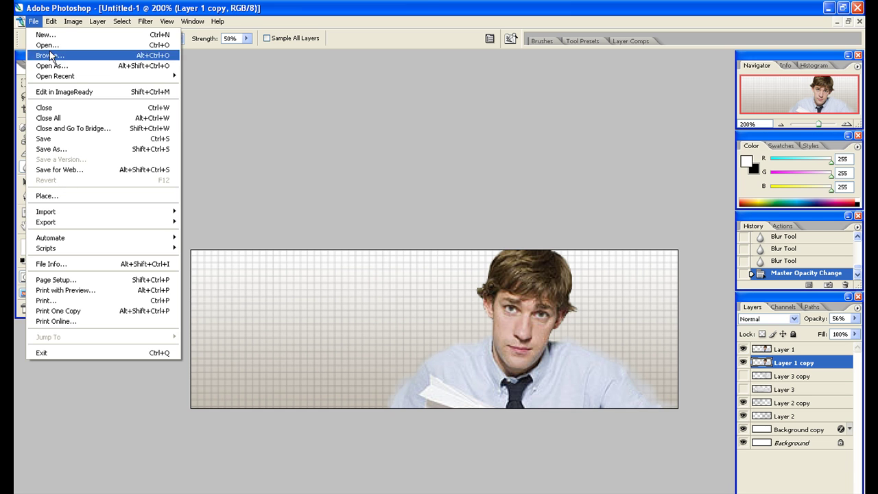
pyautogui.click(423, 6)
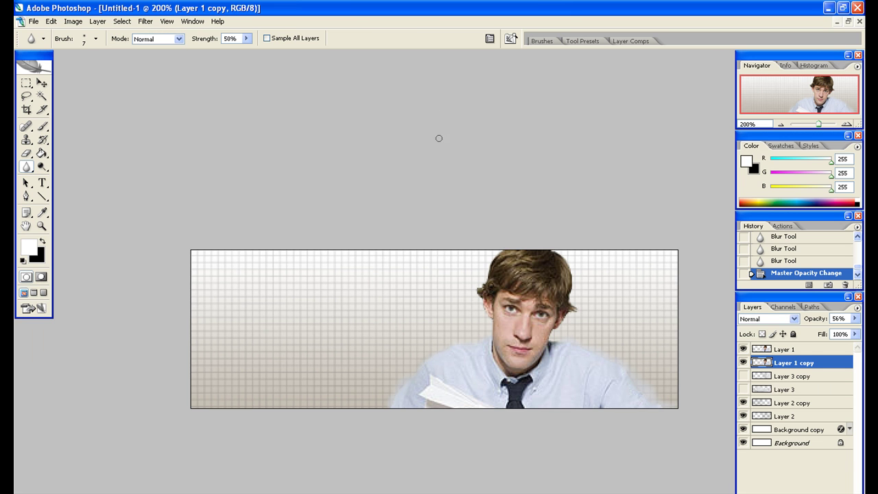
pyautogui.click(42, 84)
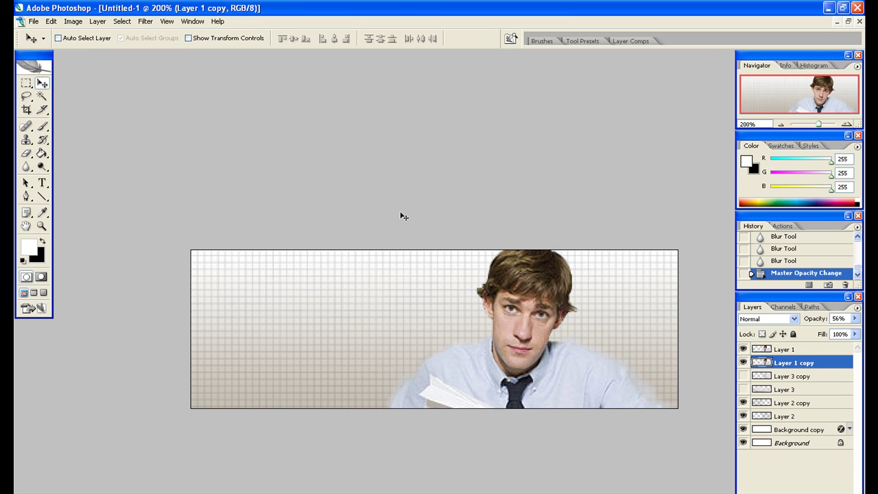
pyautogui.click(193, 22)
pyautogui.moveTo(205, 34)
pyautogui.click(309, 34)
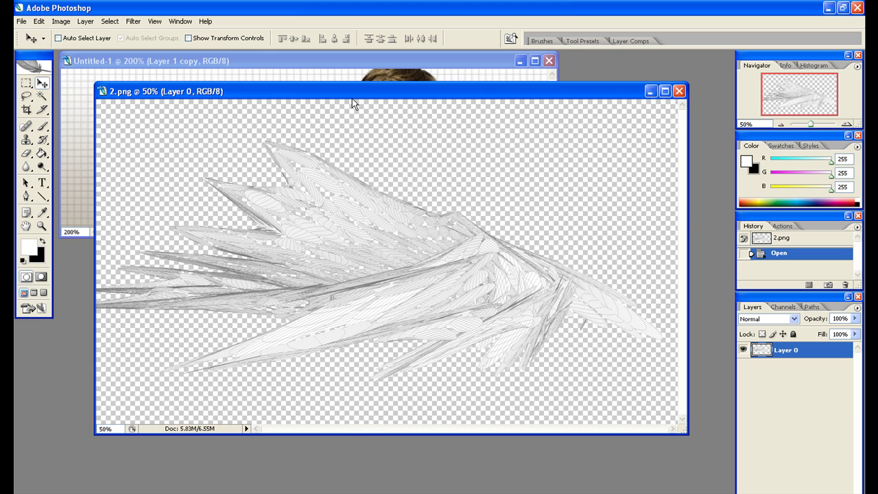
pyautogui.moveTo(352, 98); pyautogui.dragTo(373, 219)
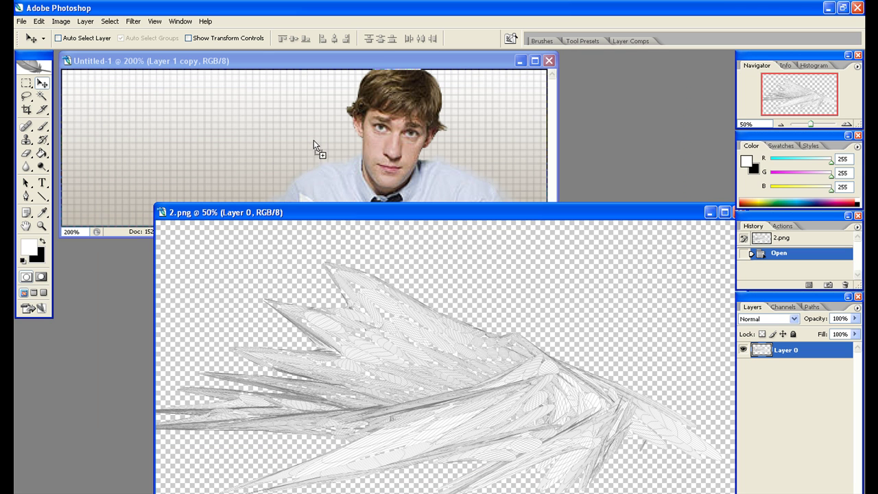
# - Copy the wing render from 2.png into Untitled-1, reposition it behind the man and maximize the banner document
pyautogui.moveTo(317, 148); pyautogui.dragTo(351, 155)
pyautogui.moveTo(243, 177); pyautogui.dragTo(268, 119)
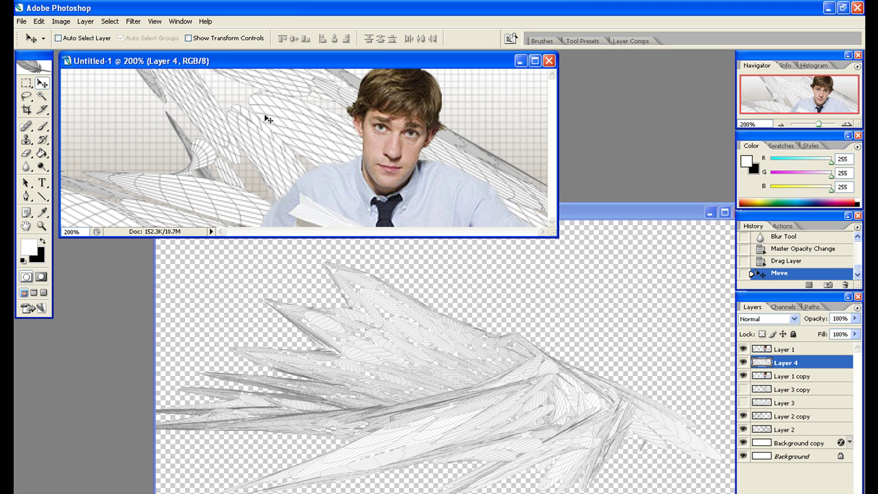
pyautogui.doubleClick(249, 62)
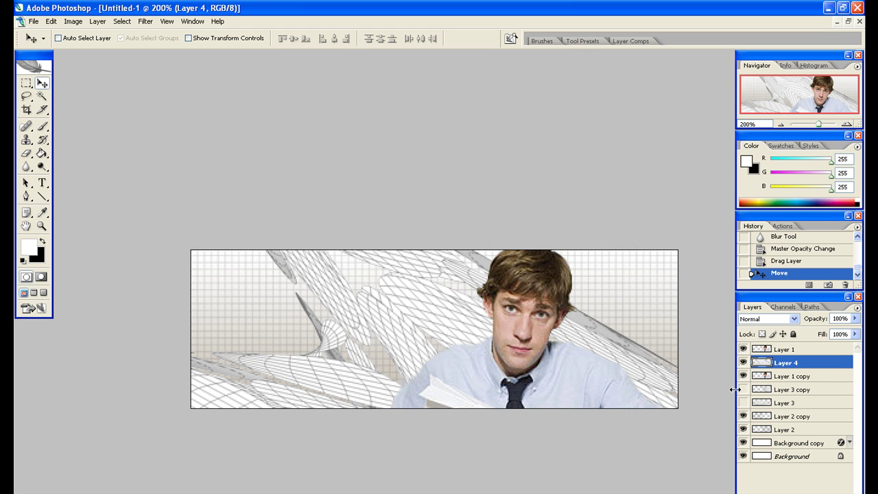
# - Delete the hidden layers Layer 3 copy and Layer 3
pyautogui.click(786, 393)
pyautogui.keyDown('shift'); pyautogui.click(785, 403); pyautogui.keyUp('shift')
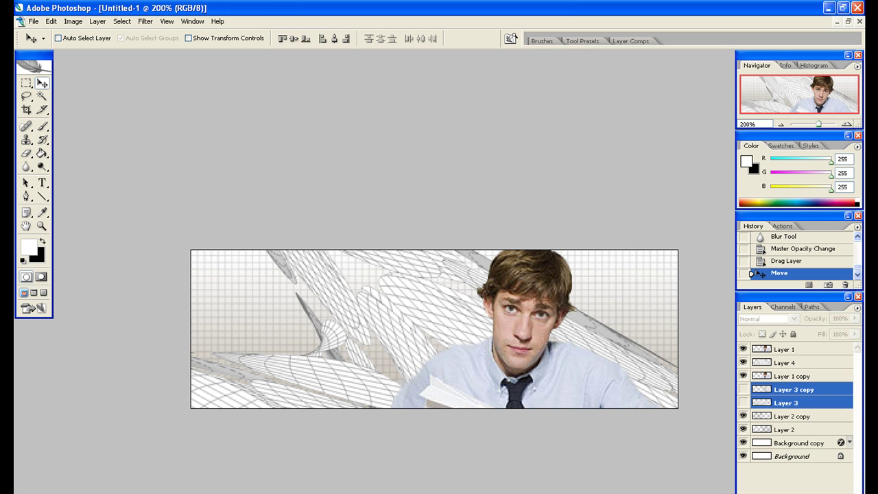
pyautogui.press('Delete')
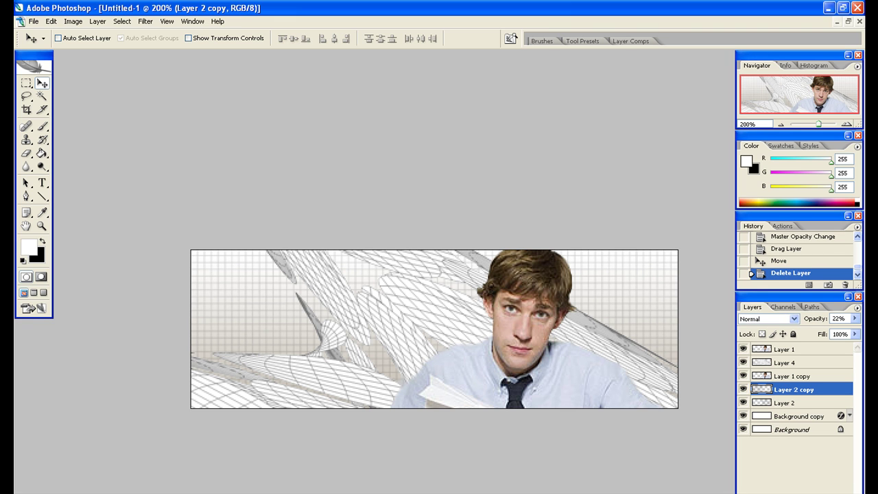
# - Reorder the wing layer, Layer 4, so that it sits directly beneath Layer 1 copy
pyautogui.hotkey('ctrl', '-')
pyautogui.hotkey('ctrl', '-')
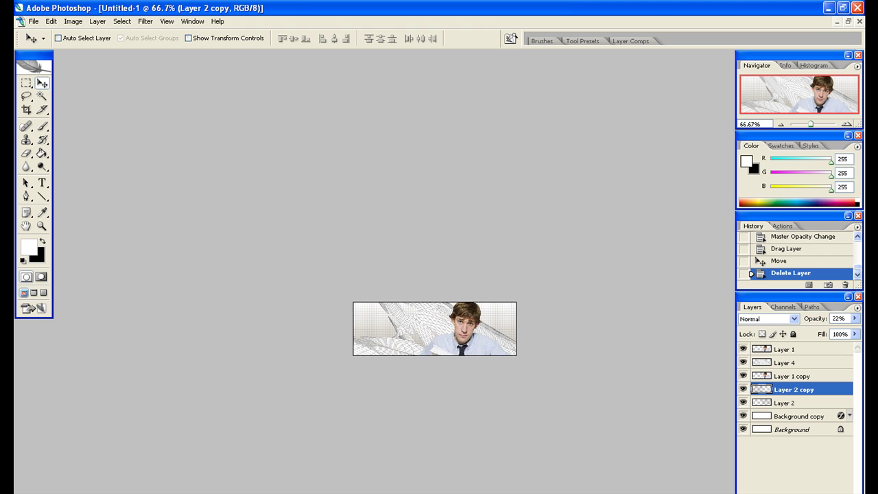
pyautogui.hotkey('ctrl', 't')
pyautogui.press('Escape')
pyautogui.click(786, 351)
pyautogui.moveTo(785, 362); pyautogui.dragTo(803, 377)
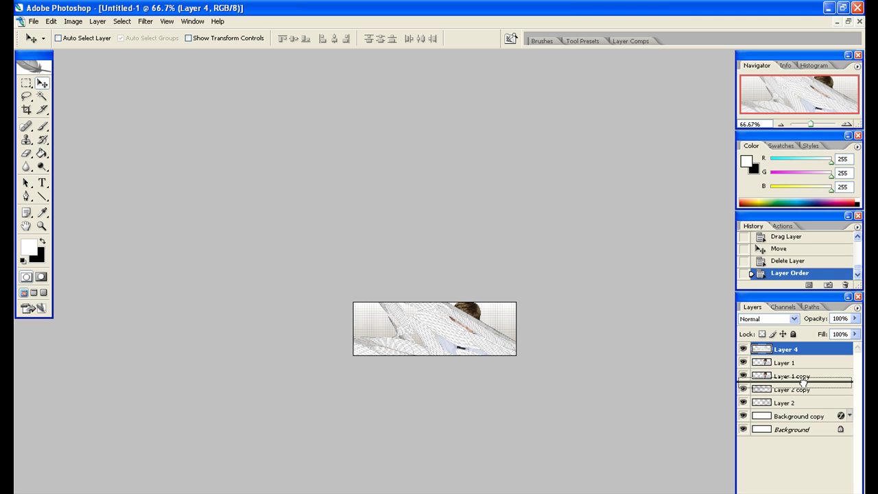
pyautogui.moveTo(803, 380); pyautogui.dragTo(805, 388)
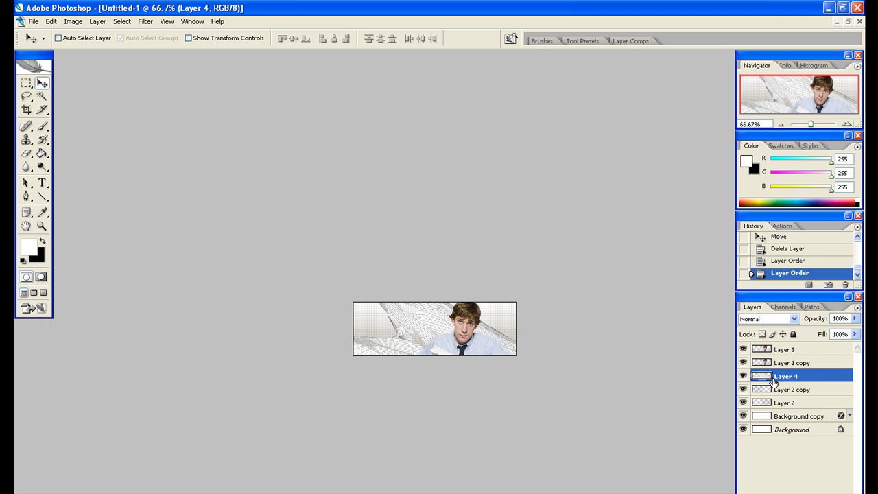
# - Rename Layer 4 as Render 1
pyautogui.rightClick(786, 377)
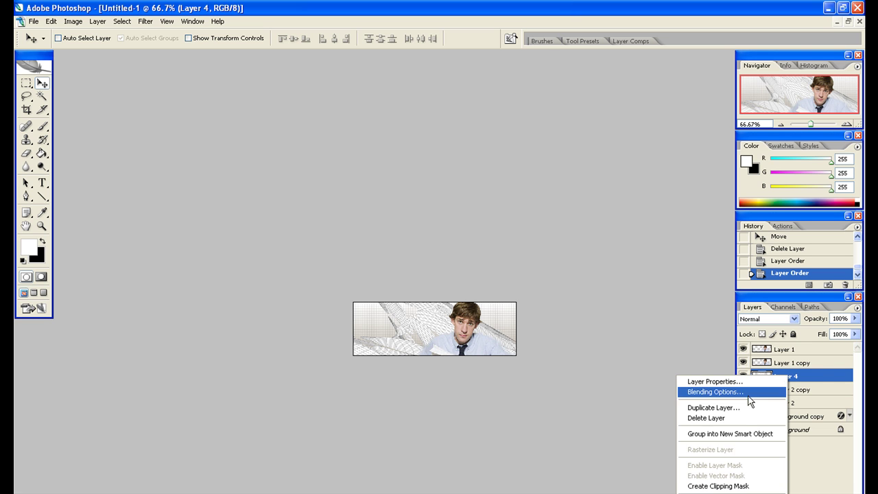
pyautogui.click(788, 377)
pyautogui.doubleClick(789, 378)
pyautogui.moveTo(799, 375); pyautogui.dragTo(734, 385)
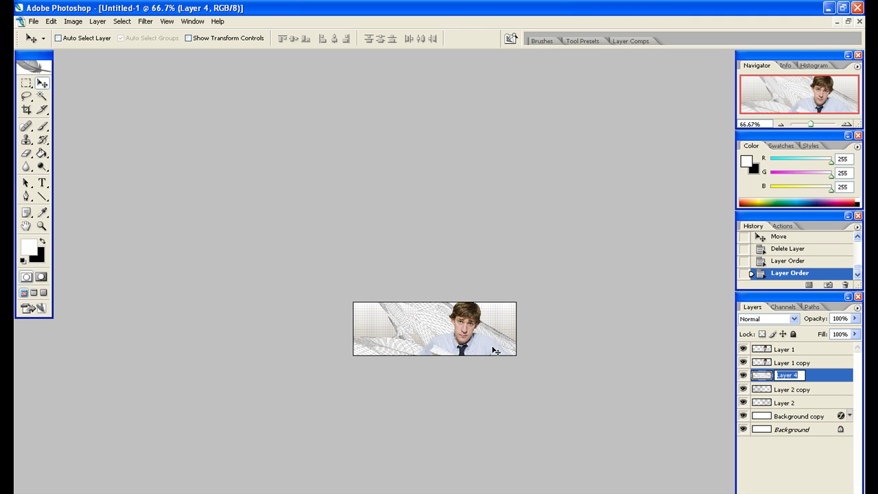
pyautogui.write('Render 1')
pyautogui.press('Return')
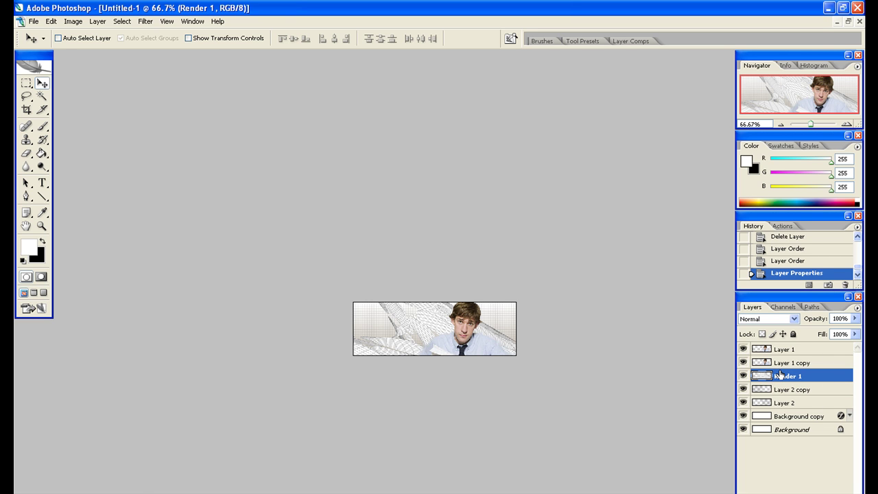
pyautogui.hotkey('ctrl', 't')
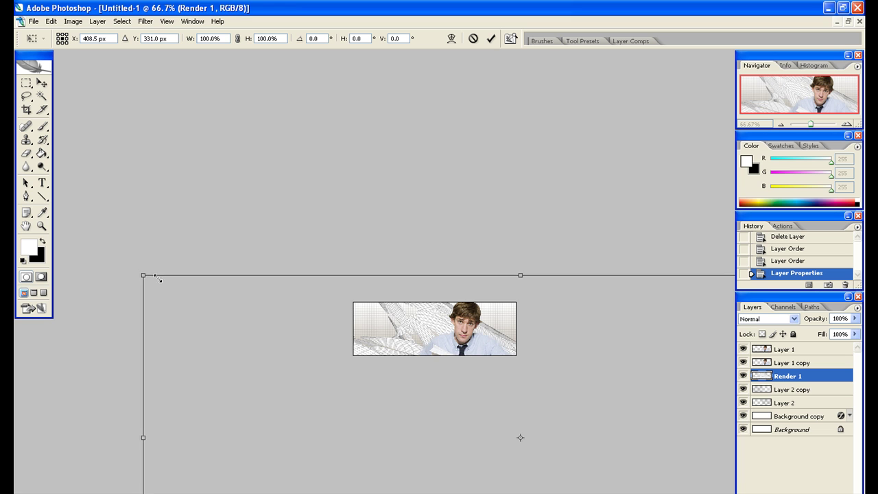
pyautogui.moveTo(142, 268); pyautogui.dragTo(382, 378)
pyautogui.moveTo(428, 455); pyautogui.dragTo(271, 365)
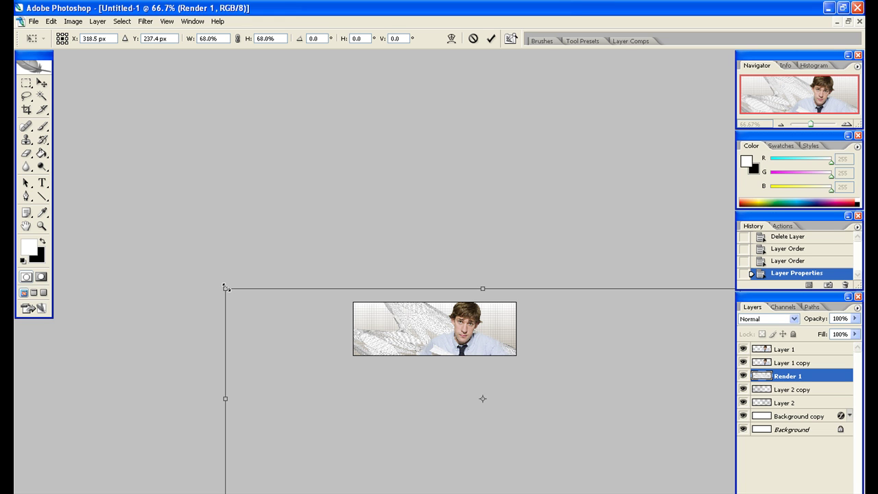
pyautogui.moveTo(225, 288); pyautogui.dragTo(251, 279)
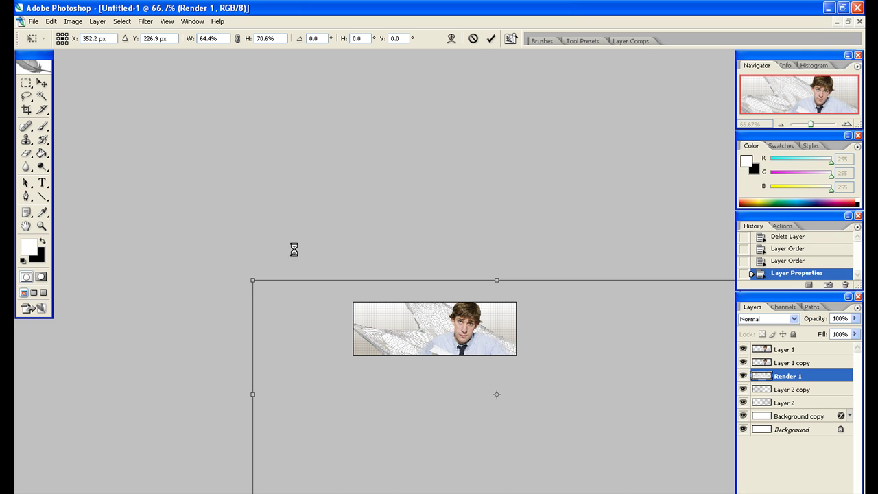
pyautogui.click(473, 39)
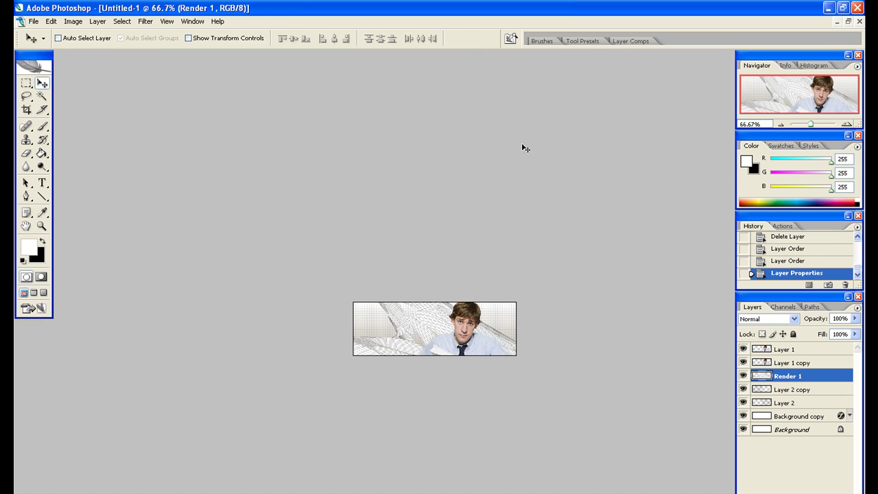
# - Scale the Render 1 wings proportionally to about 45.6% and center them at about X 270 px, Y 148 px behind the man
pyautogui.hotkey('ctrl', 't')
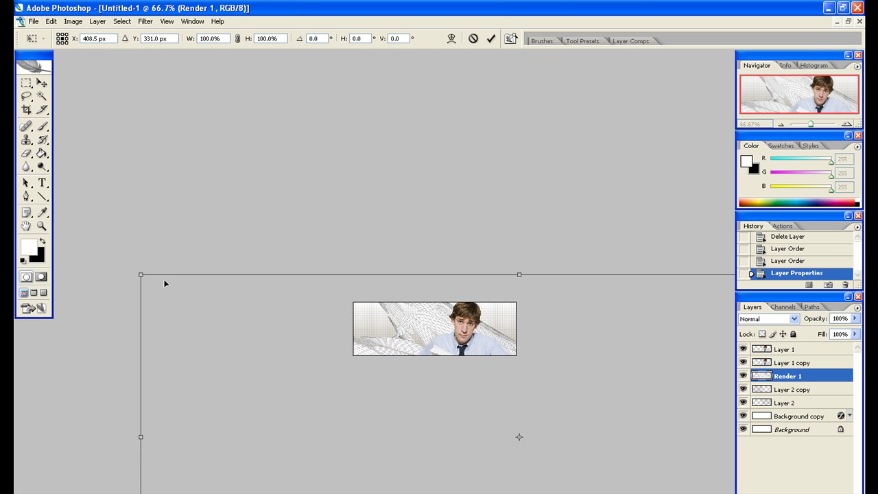
pyautogui.moveTo(141, 274); pyautogui.dragTo(355, 410)
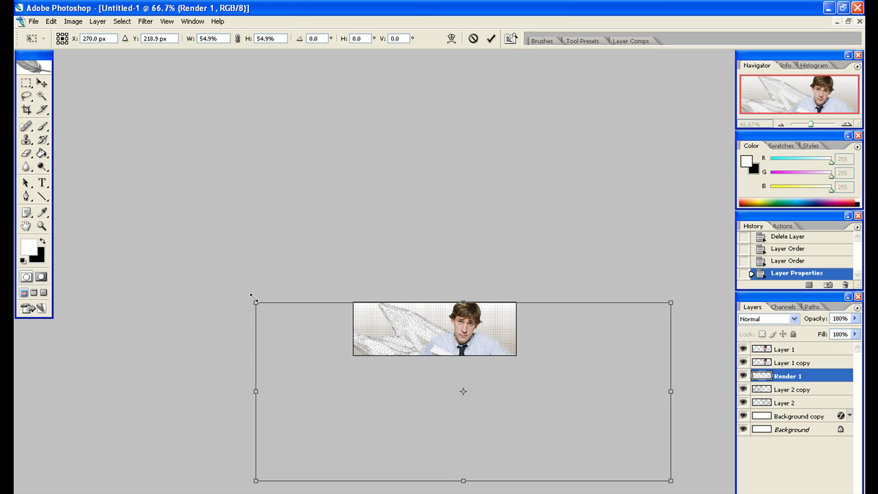
pyautogui.moveTo(256, 295); pyautogui.dragTo(323, 333)
pyautogui.moveTo(392, 388); pyautogui.dragTo(356, 350)
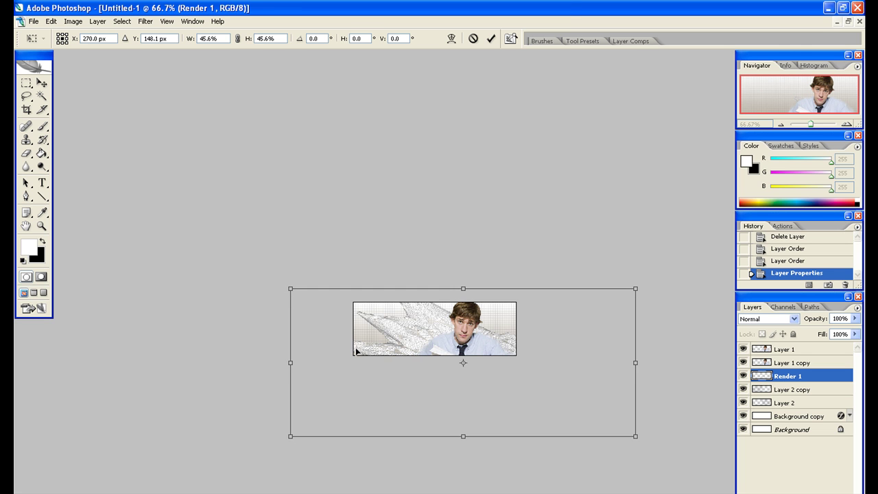
pyautogui.press('Return')
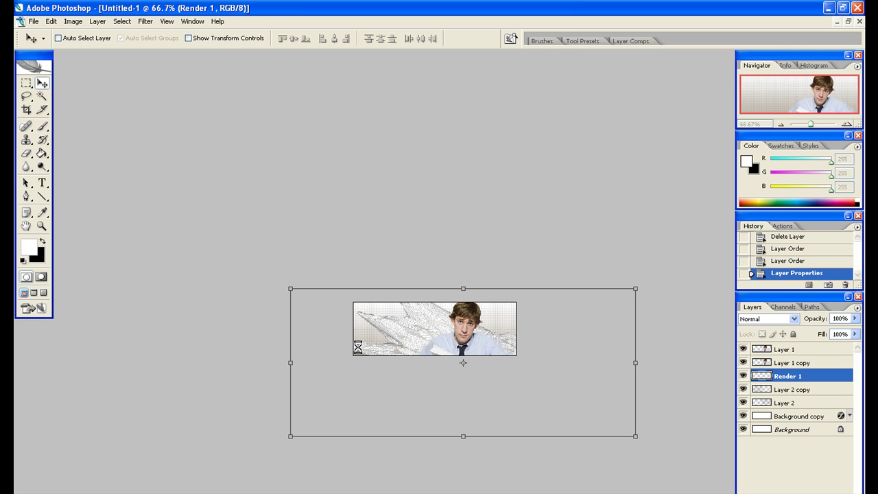
# - Duplicate the Render 1 layer and flip the copy horizontally
pyautogui.hotkey('ctrl', '+')
pyautogui.hotkey('ctrl', '+')
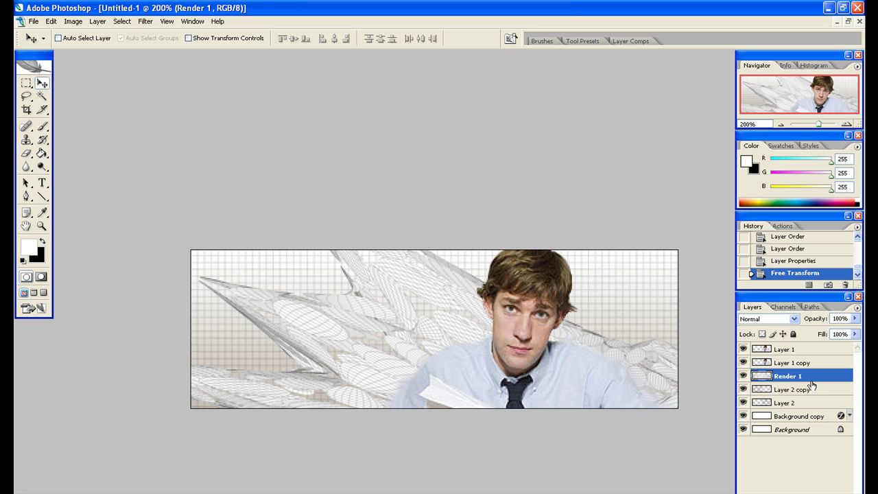
pyautogui.hotkey('ctrl', 'j')
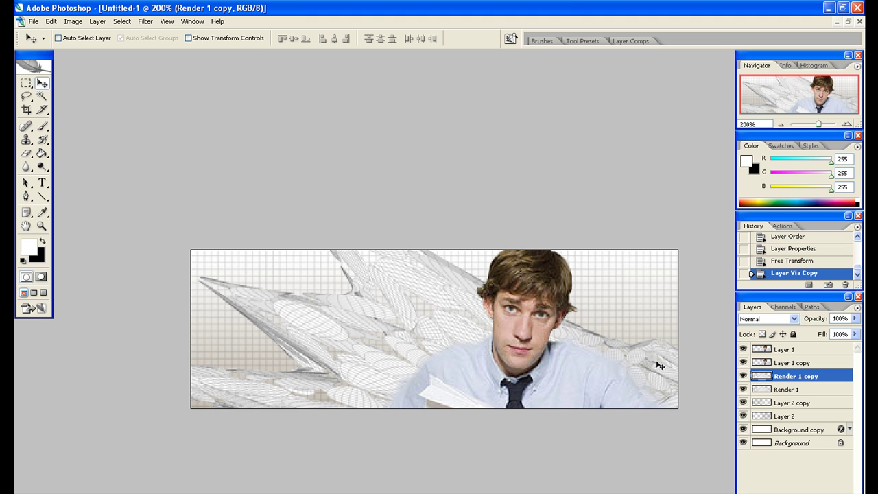
pyautogui.hotkey('ctrl', 't')
pyautogui.rightClick(410, 333)
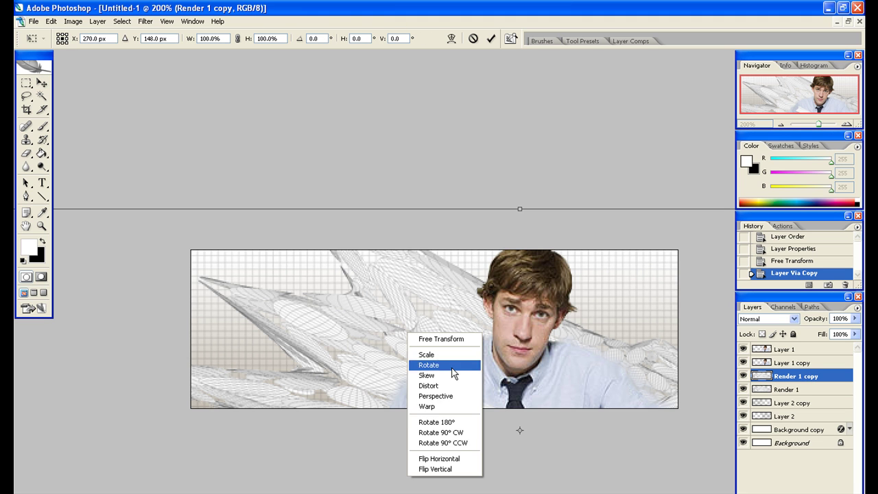
pyautogui.click(460, 463)
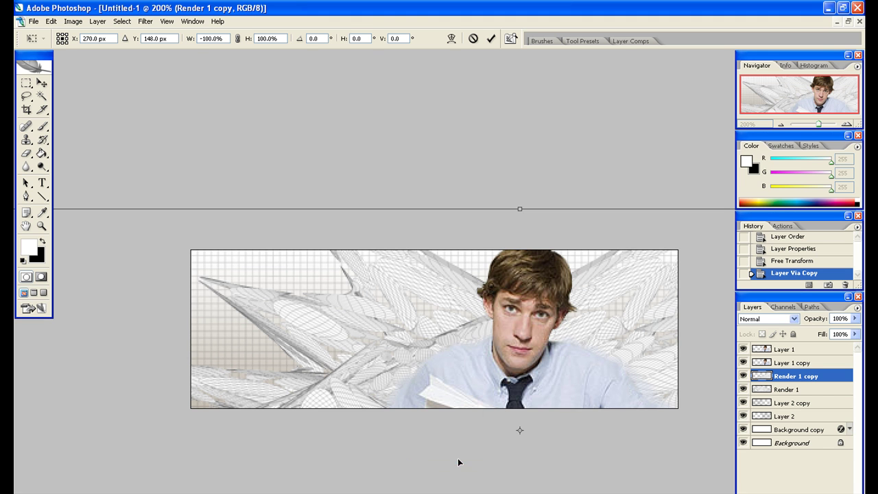
# - Shift the flipped wings to about X 354 px, Y 127 px and place Render 1 copy beneath Render 1
pyautogui.moveTo(405, 373); pyautogui.dragTo(473, 334)
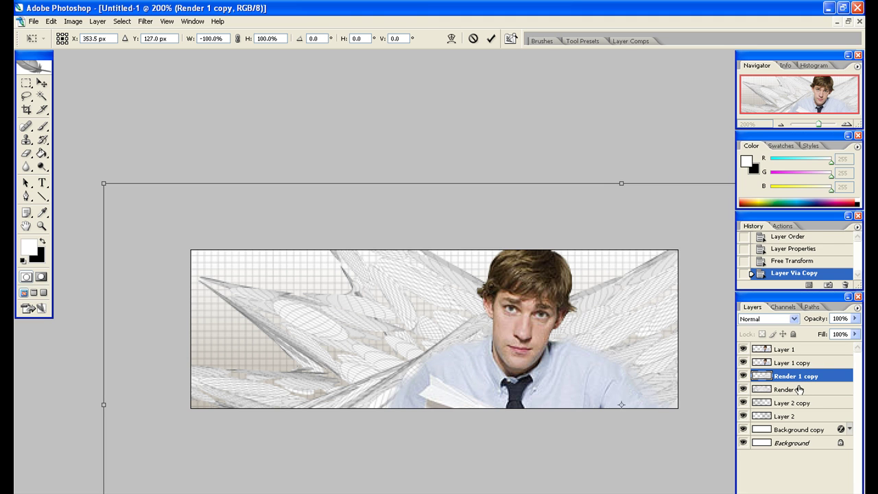
pyautogui.press('Return')
pyautogui.moveTo(789, 376); pyautogui.dragTo(794, 398)
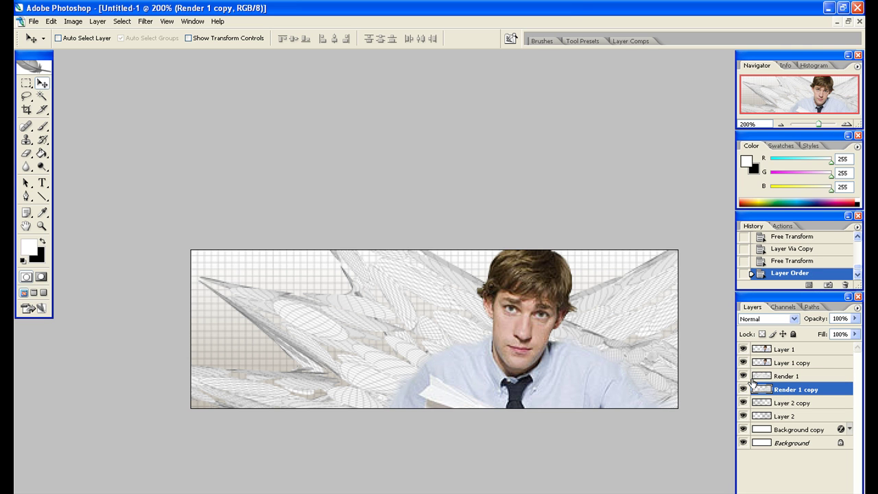